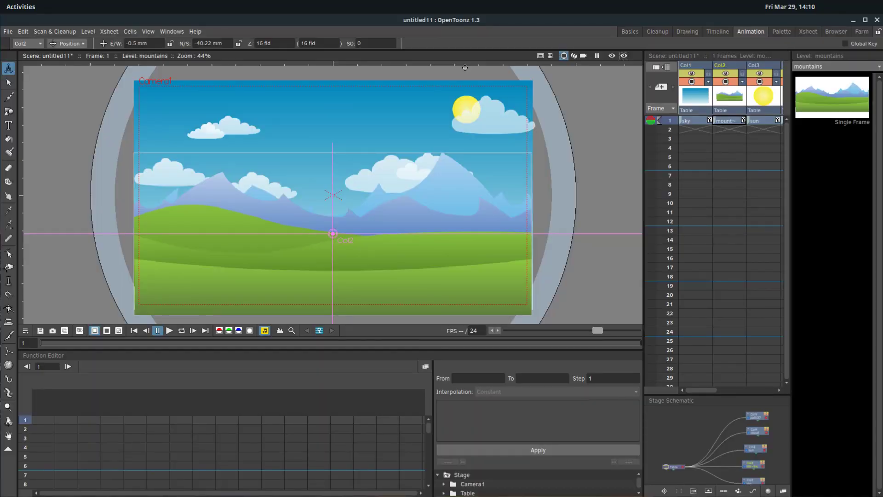
# Step: Switch from the sky to the mountains column and cycle through the workspace rooms back to Animation
pyautogui.click(694, 123)
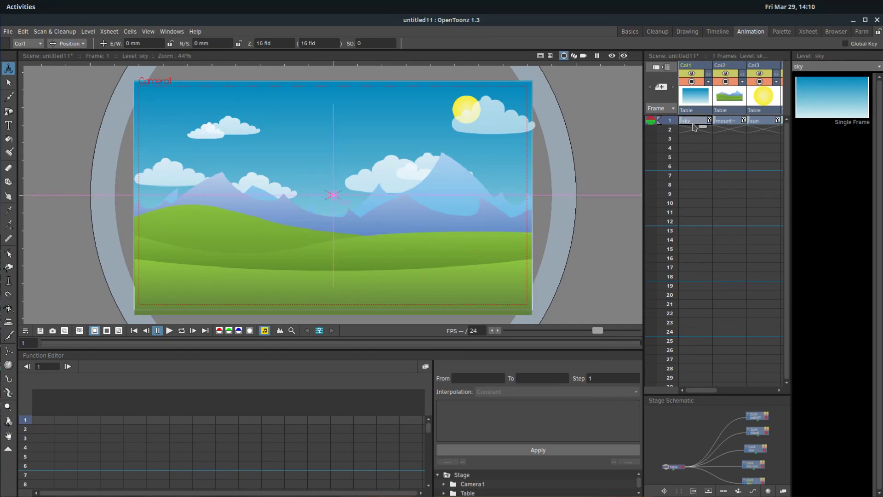
pyautogui.click(730, 124)
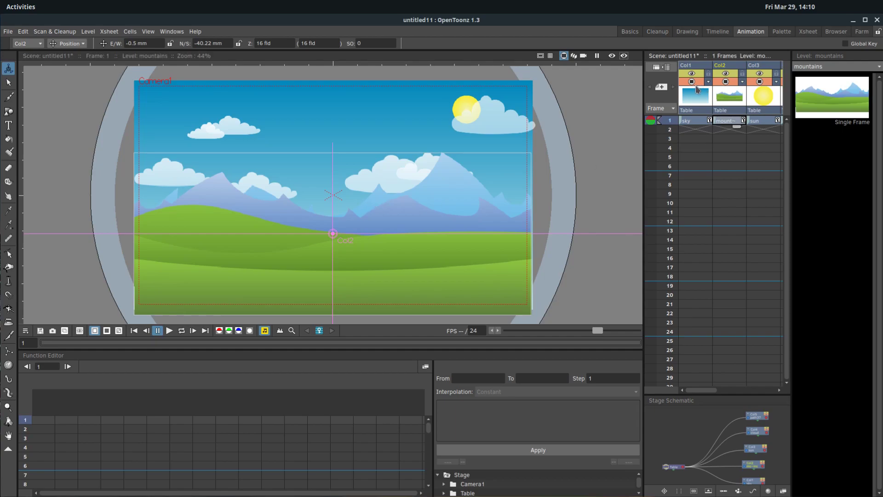
pyautogui.click(631, 32)
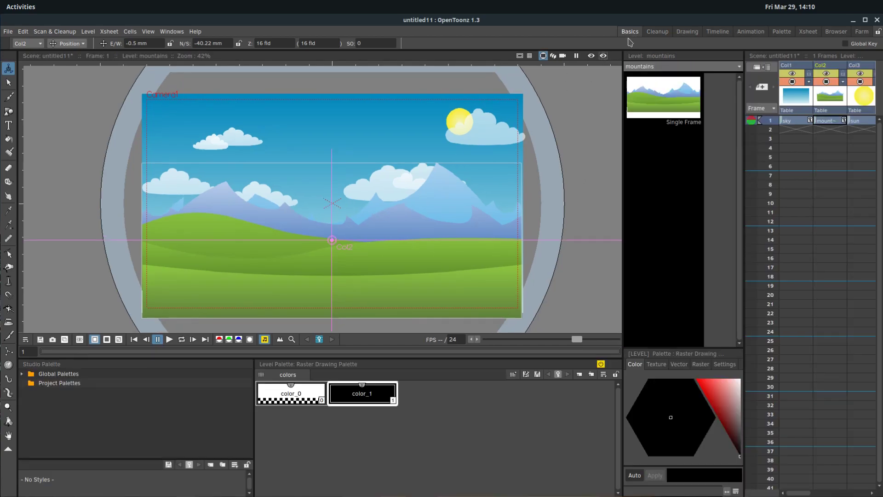
pyautogui.click(655, 31)
pyautogui.click(686, 31)
pyautogui.click(717, 31)
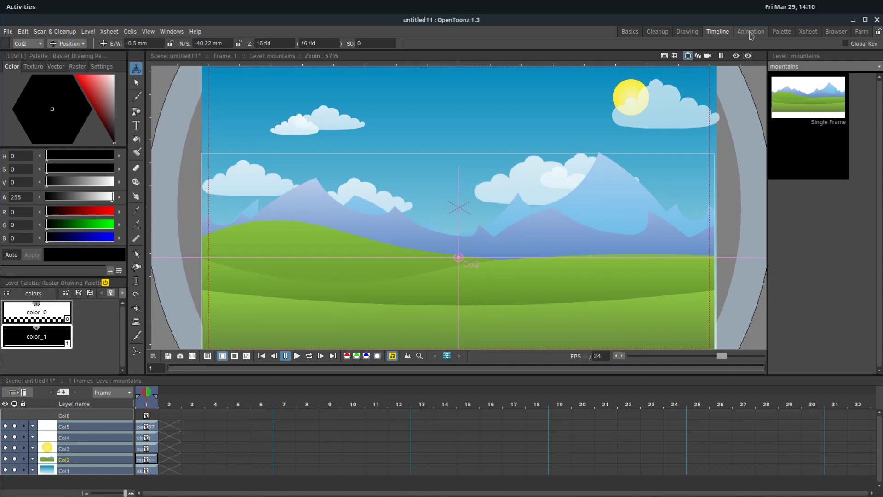
pyautogui.click(751, 32)
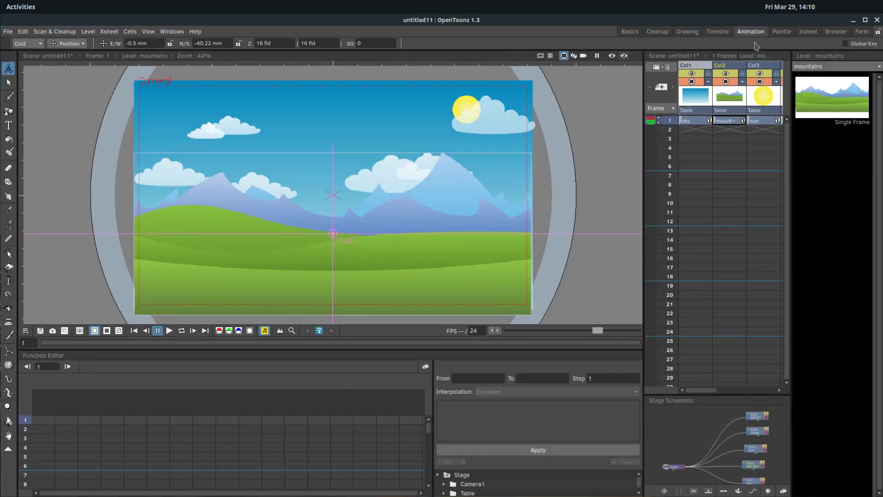
# Step: Widen the Xsheet so more columns show and make the Function Editor taller
pyautogui.moveTo(643, 256); pyautogui.dragTo(324, 249)
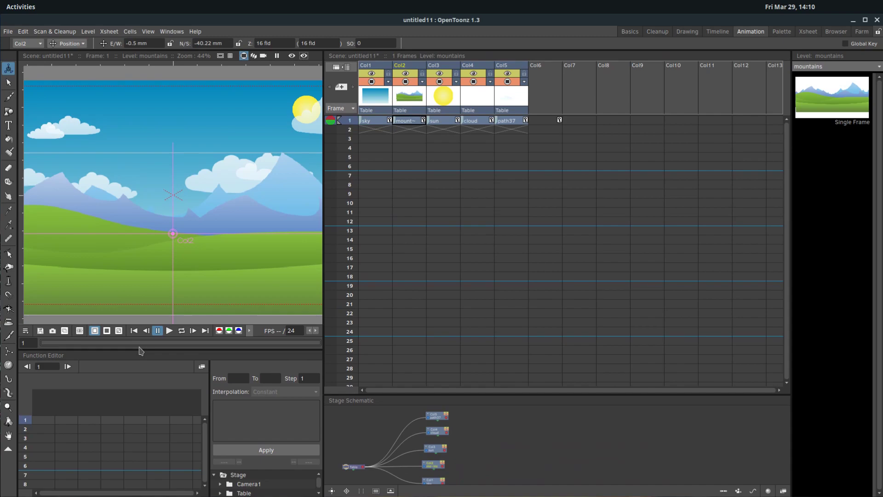
pyautogui.moveTo(140, 348); pyautogui.dragTo(141, 226)
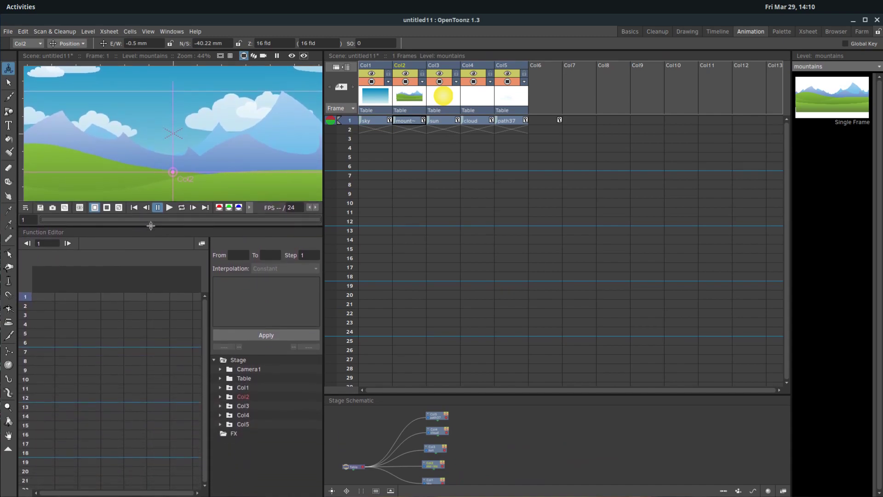
pyautogui.scroll(-3, 184, 120)
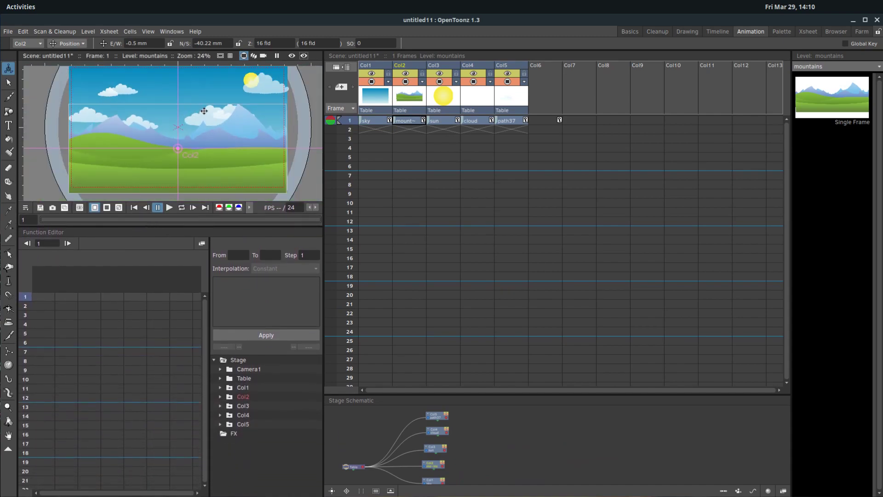
pyautogui.scroll(-1, 200, 114)
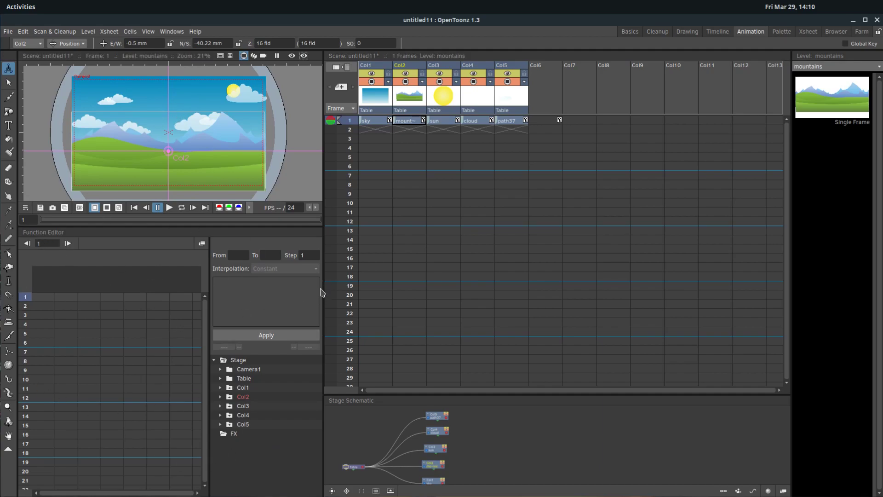
# Step: Enlarge the Stage Schematic, then maximize it to fill the window
pyautogui.moveTo(385, 394); pyautogui.dragTo(386, 241)
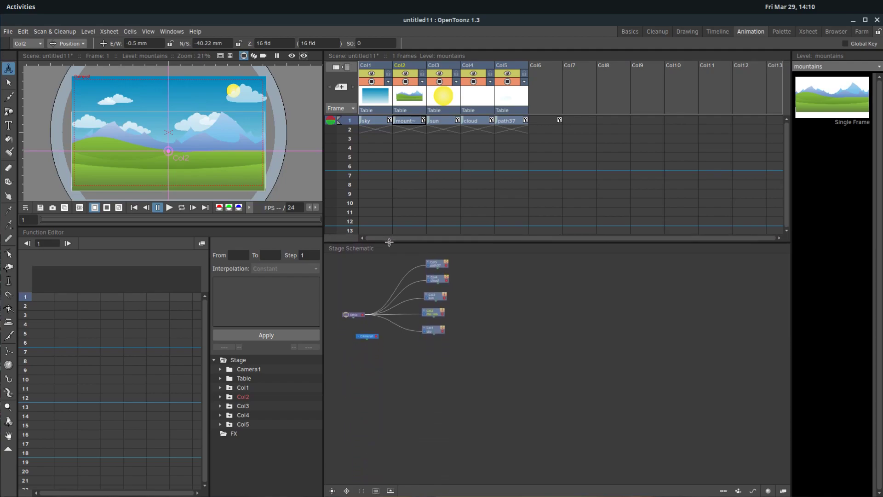
pyautogui.moveTo(325, 272); pyautogui.dragTo(390, 273)
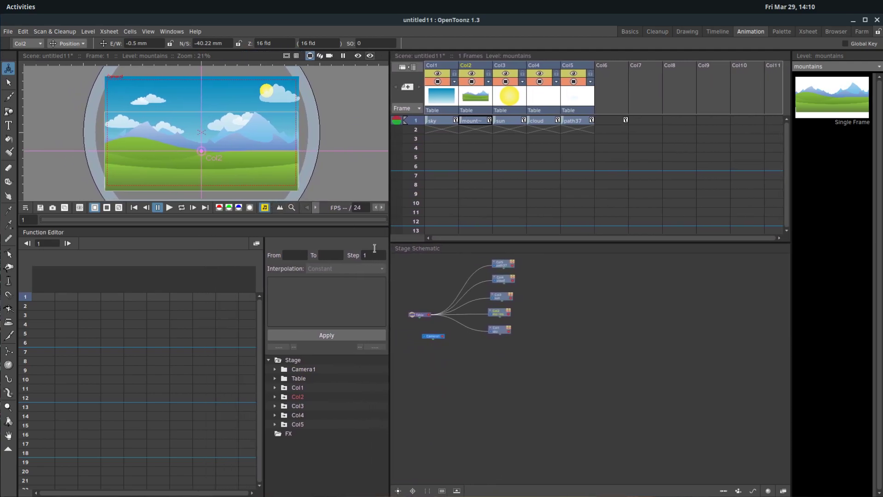
pyautogui.scroll(-1, 277, 149)
pyautogui.scroll(2, 277, 149)
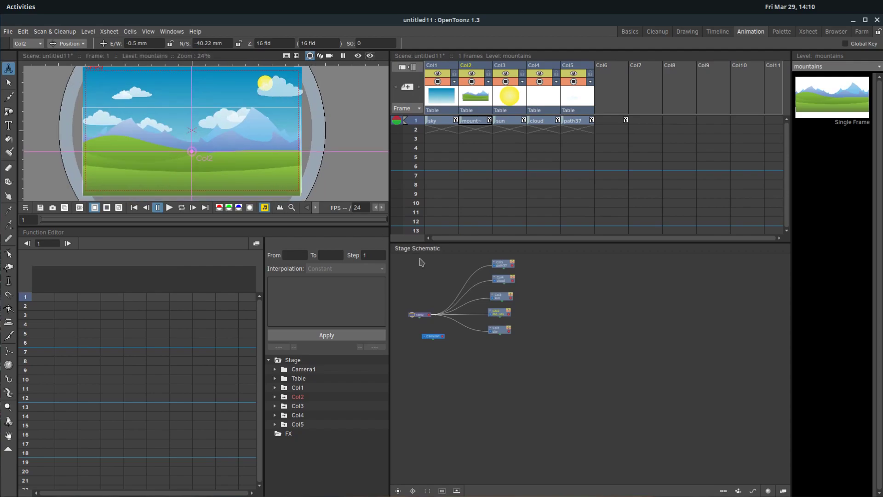
pyautogui.press('`')
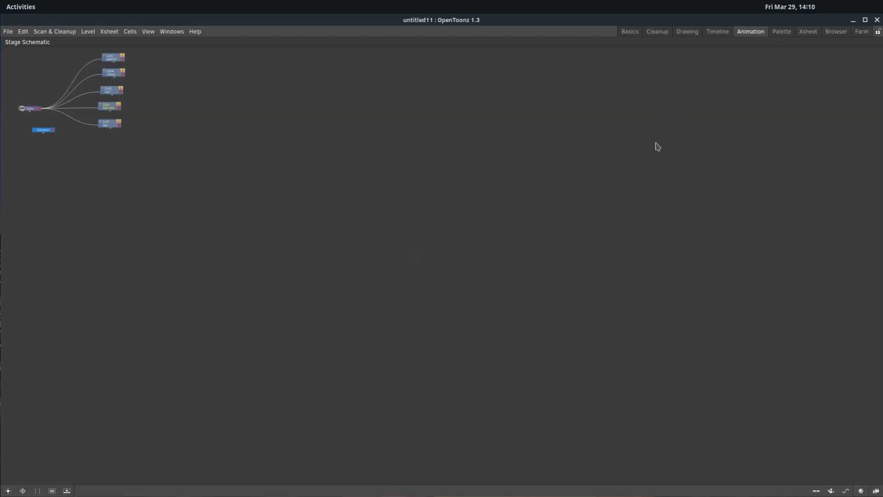
# Step: Zoom in on the Stage Schematic and restore the full workspace layout
pyautogui.scroll(3, 37, 132)
pyautogui.scroll(2, 320, 266)
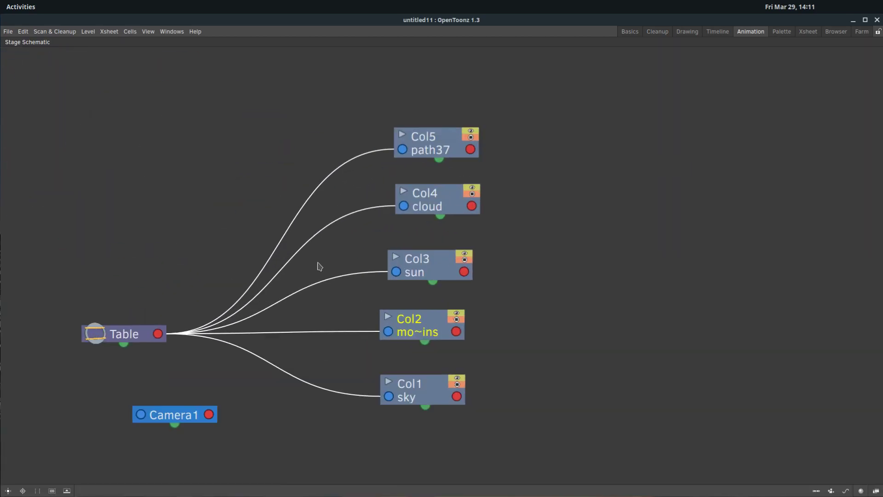
pyautogui.click(23, 31)
pyautogui.click(10, 46)
pyautogui.press('`')
# Step: Maximize the Function Editor, Xsheet and Viewer in turn, then maximize the Stage Schematic with its nodes centered
pyautogui.press('`')
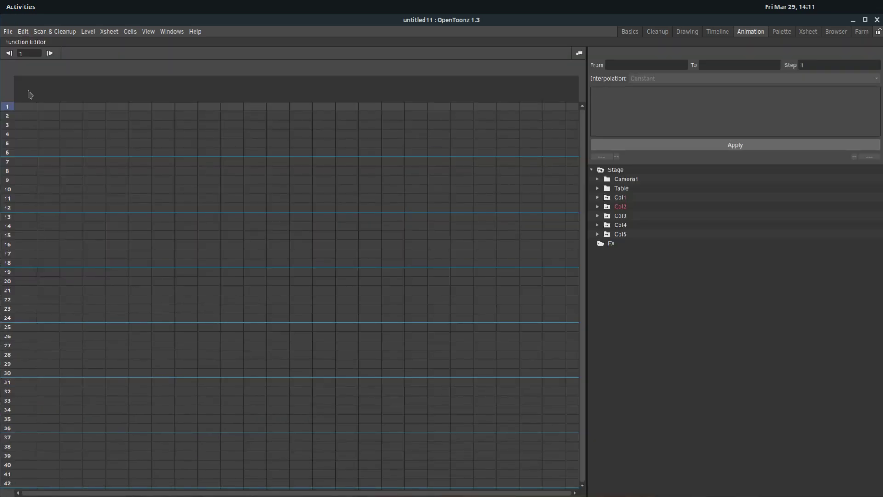
pyautogui.press('`')
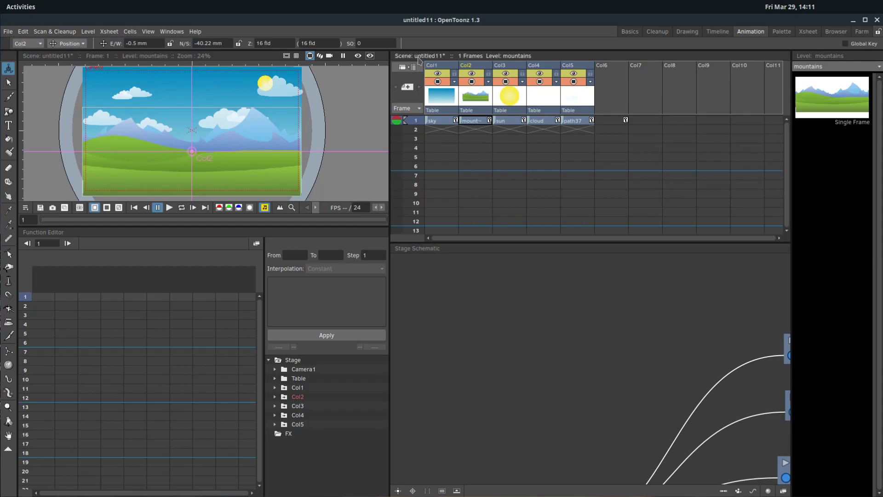
pyautogui.press('`')
pyautogui.press('`')
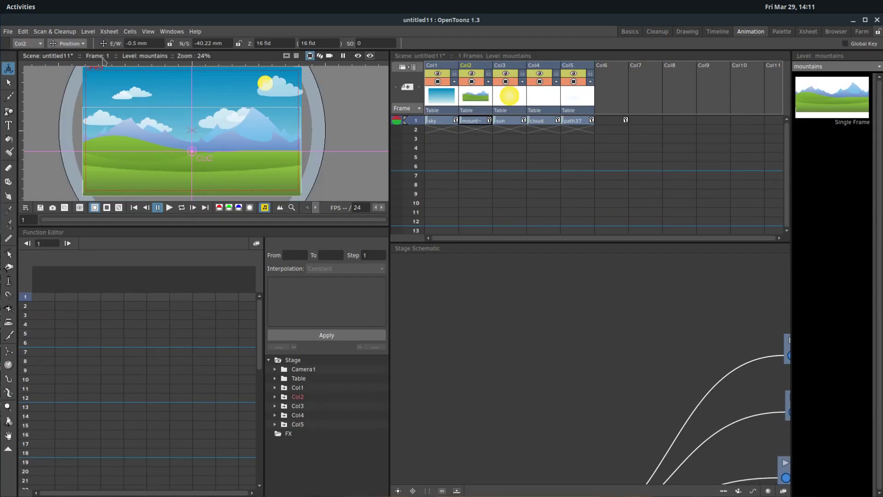
pyautogui.press('`')
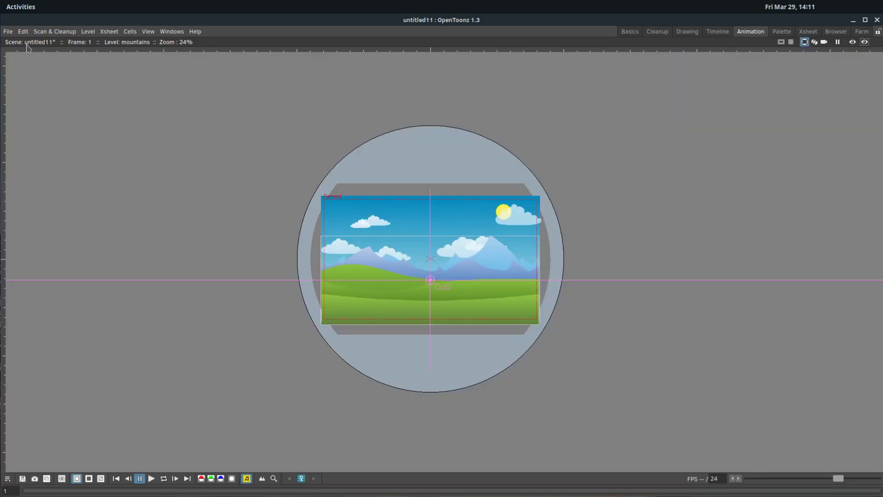
pyautogui.press('`')
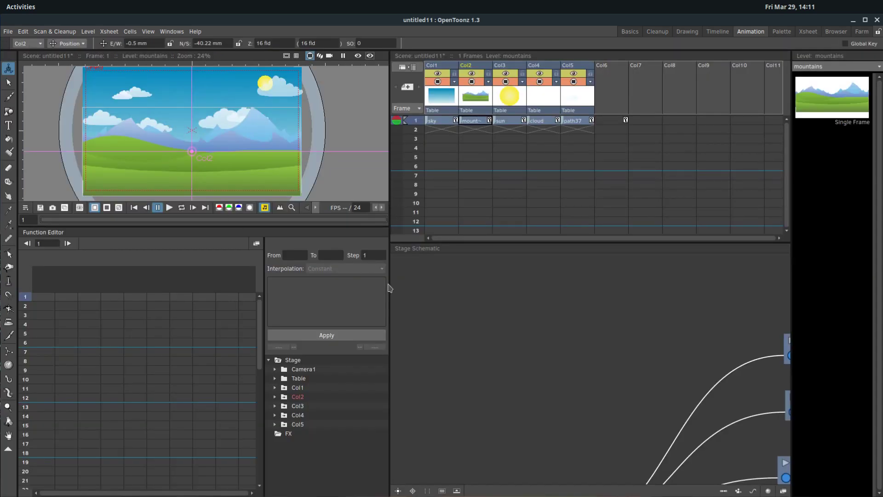
pyautogui.press('`')
pyautogui.moveTo(203, 272); pyautogui.dragTo(268, 255)
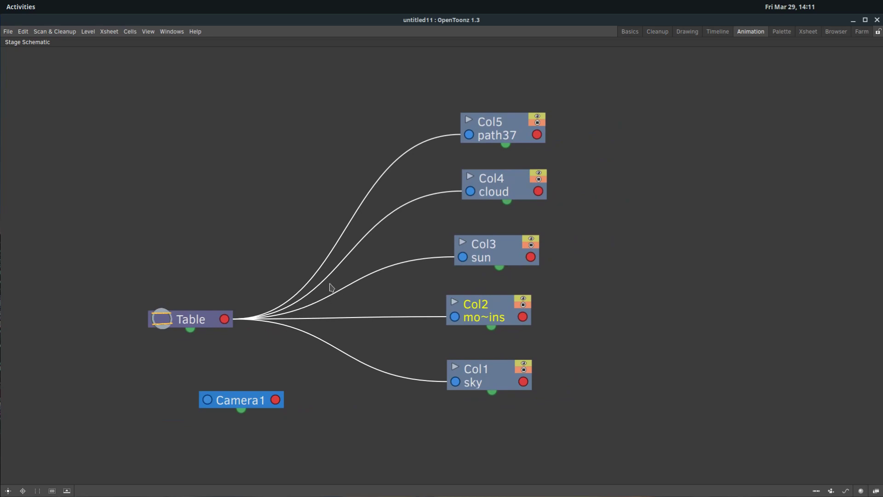
# Step: Move the Table node higher, select the Col5 path37 node, and restore the room layout
pyautogui.moveTo(180, 326); pyautogui.dragTo(181, 287)
pyautogui.click(492, 136)
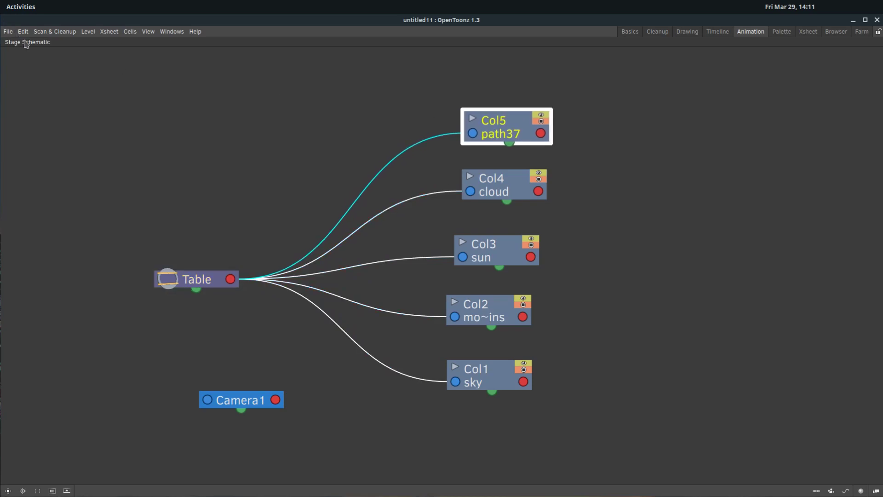
pyautogui.press('`')
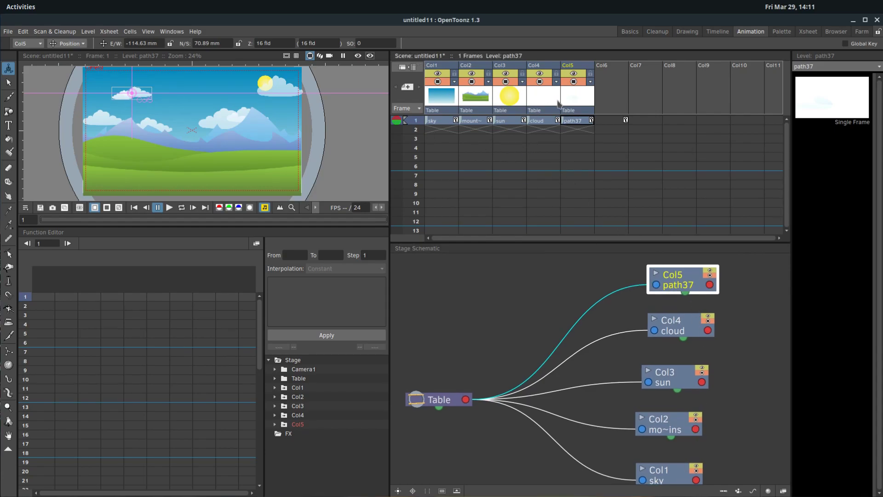
# Step: Pick the Col3 sun column and drag the sun to about E/W 103.39 mm, N/S 69.37 mm
pyautogui.click(666, 473)
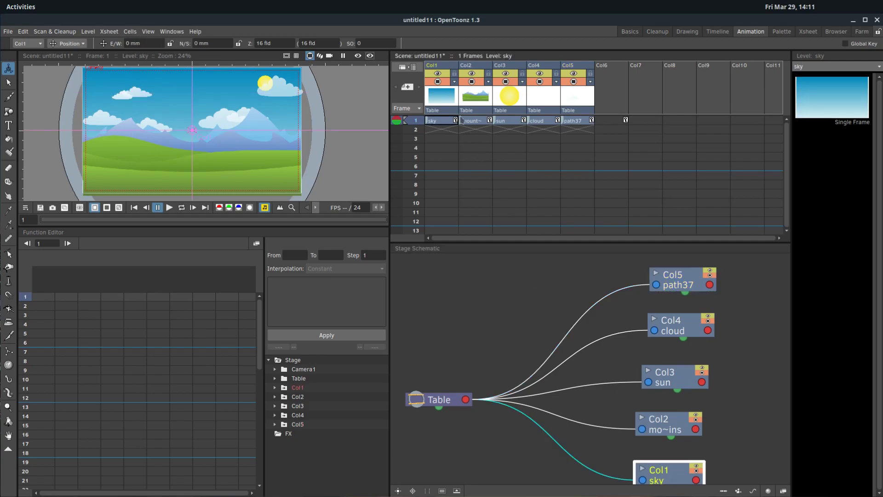
pyautogui.click(659, 424)
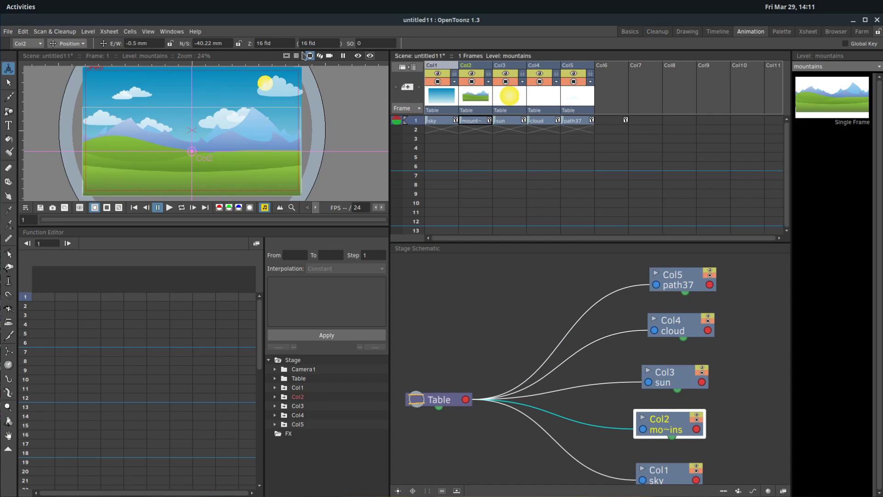
pyautogui.click(40, 43)
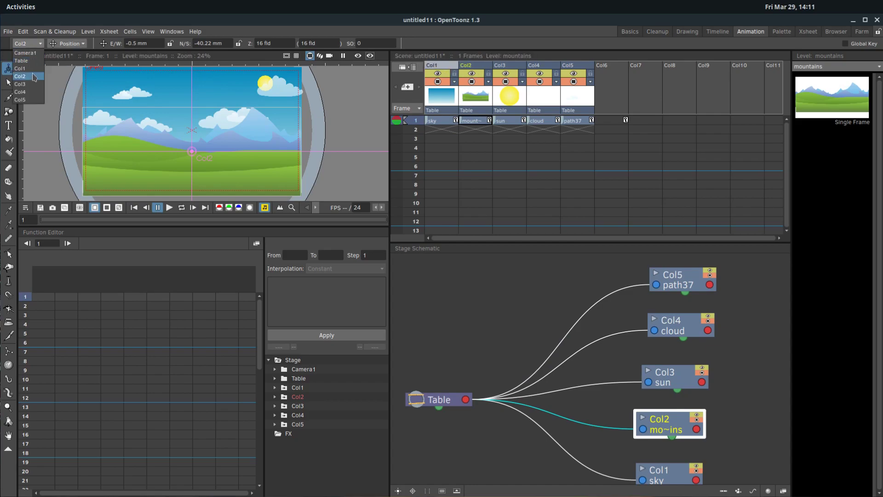
pyautogui.click(28, 51)
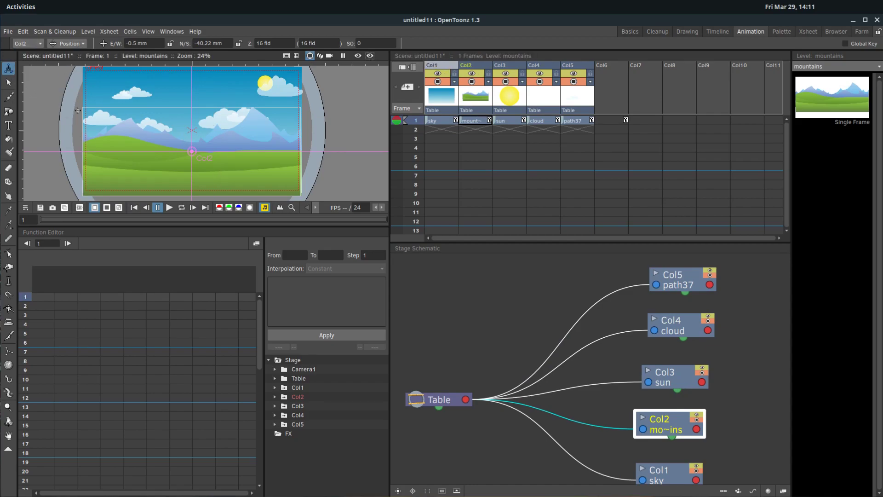
pyautogui.click(668, 381)
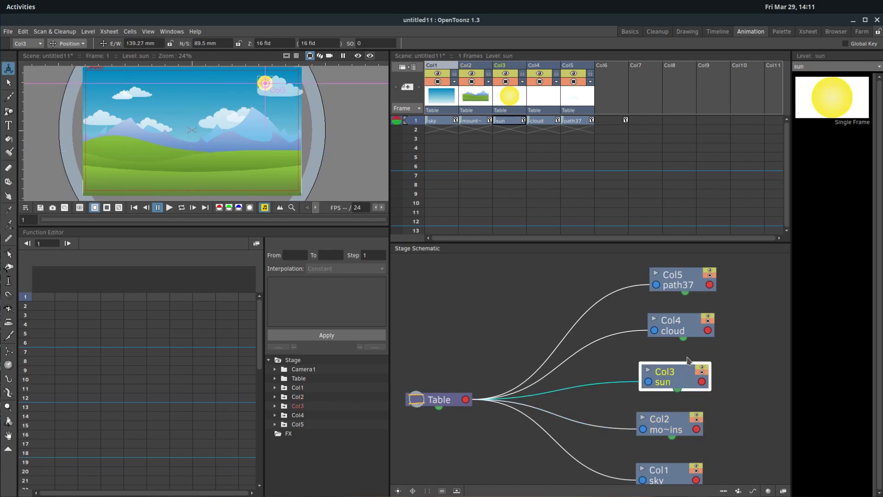
pyautogui.moveTo(231, 103); pyautogui.dragTo(212, 114)
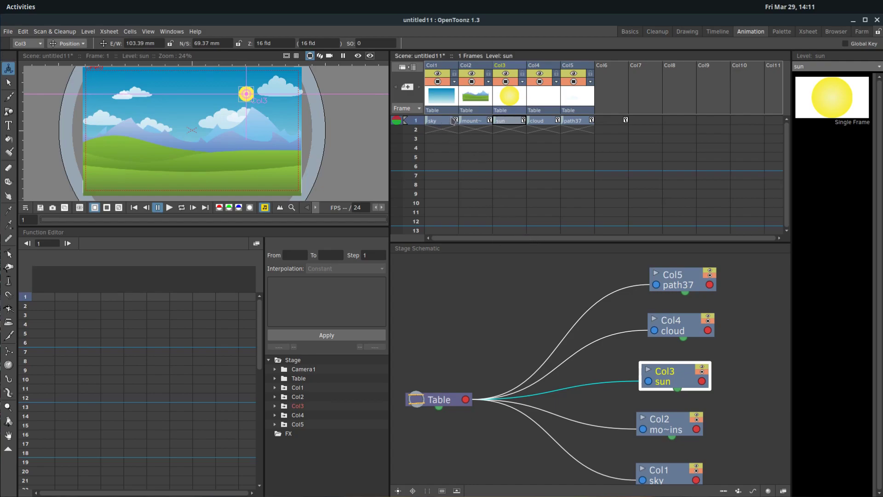
pyautogui.click(441, 124)
# Step: Select frame 1 across Col1–Col5 and drag the smart tab down to frame 30
pyautogui.keyDown('shift'); pyautogui.click(576, 126); pyautogui.keyUp('shift')
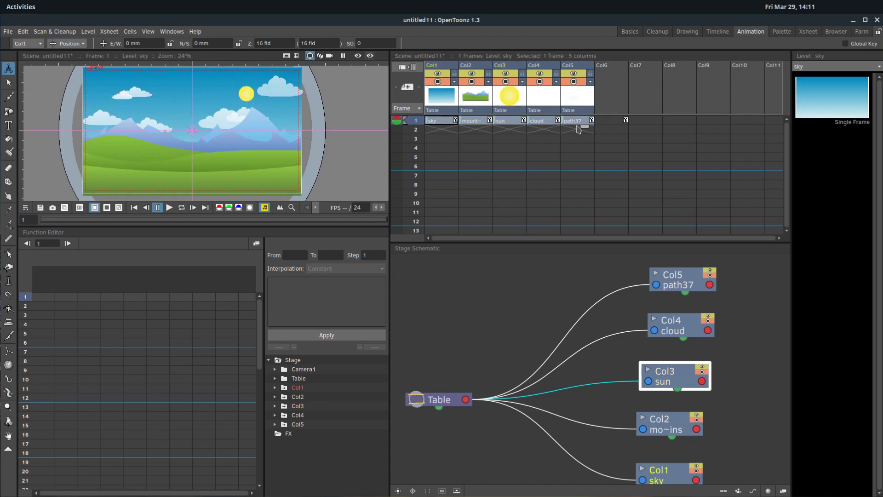
pyautogui.moveTo(582, 127); pyautogui.dragTo(577, 216)
pyautogui.scroll(6, 513, 172)
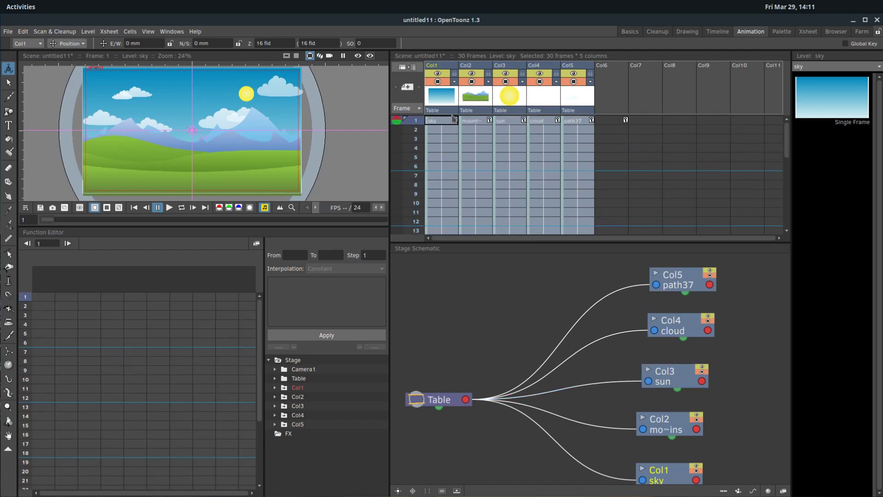
pyautogui.scroll(1, 453, 119)
pyautogui.click(441, 122)
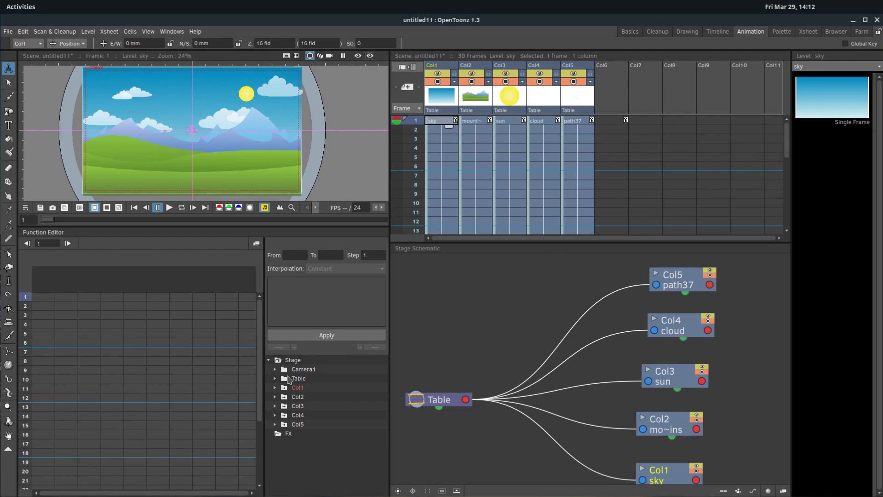
# Step: In the Function Editor tree, expand Stage, load Col2's channels, then expand and collapse Col5
pyautogui.click(269, 361)
pyautogui.click(269, 360)
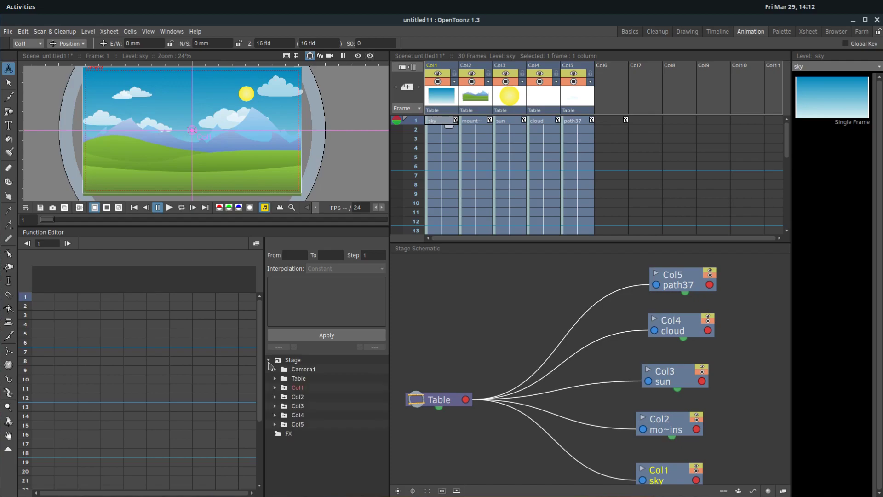
pyautogui.click(299, 397)
pyautogui.click(276, 396)
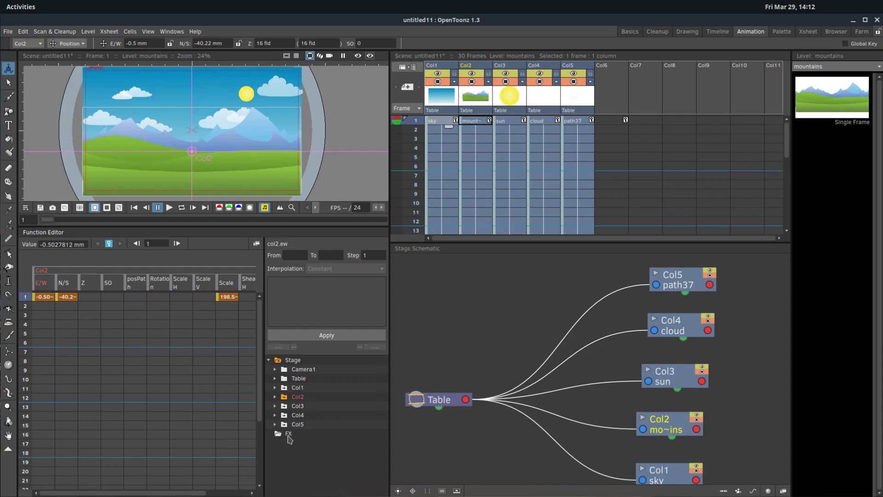
pyautogui.click(281, 425)
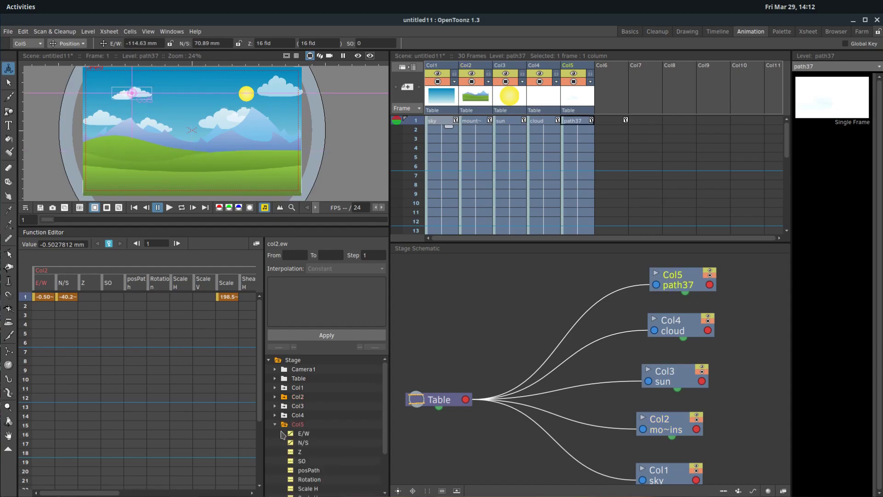
pyautogui.click(275, 424)
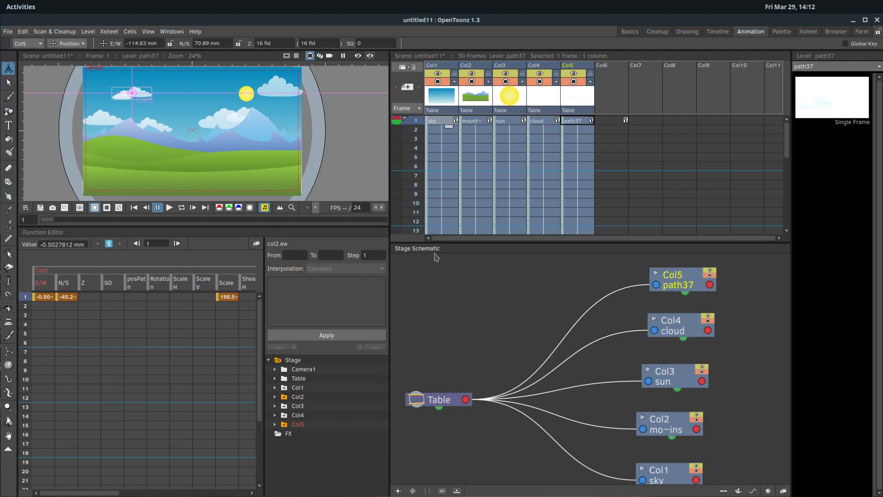
pyautogui.scroll(-3, 568, 350)
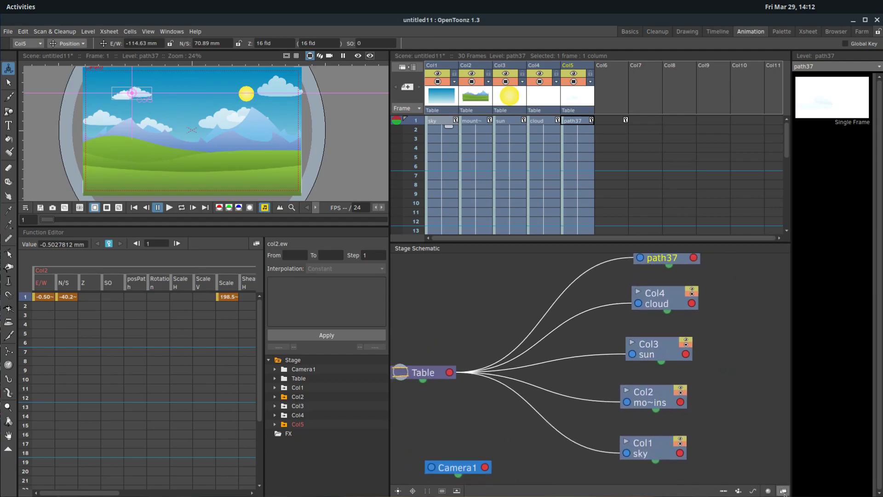
# Step: In the Stage Schematic, rearrange the Col4 and Col5 nodes and parent the cloud column to path37
pyautogui.click(783, 491)
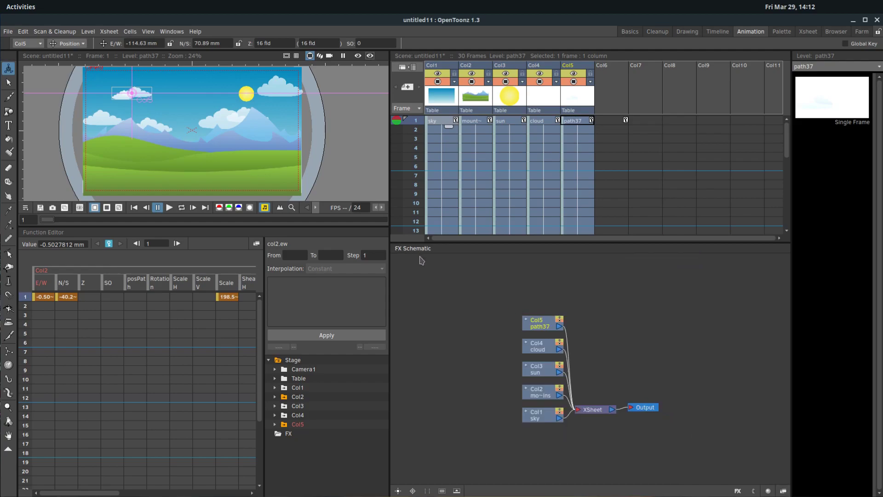
pyautogui.scroll(2, 566, 378)
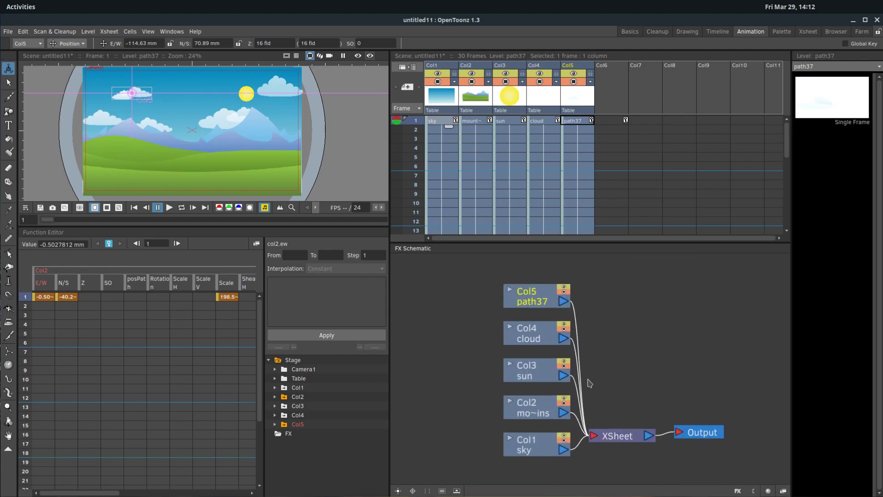
pyautogui.click(784, 491)
pyautogui.scroll(2, 642, 433)
pyautogui.scroll(-1, 642, 434)
pyautogui.moveTo(682, 270)
pyautogui.mouseDown()
pyautogui.moveTo(609, 289)
pyautogui.moveTo(686, 284)
pyautogui.mouseUp()
pyautogui.moveTo(672, 314); pyautogui.dragTo(701, 311)
pyautogui.moveTo(672, 284); pyautogui.dragTo(636, 284)
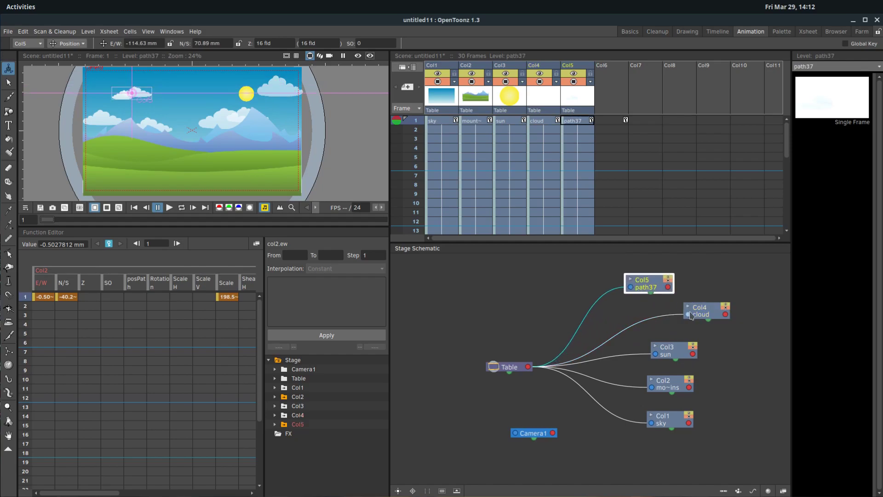
pyautogui.moveTo(688, 314); pyautogui.dragTo(669, 288)
pyautogui.moveTo(694, 315); pyautogui.dragTo(701, 305)
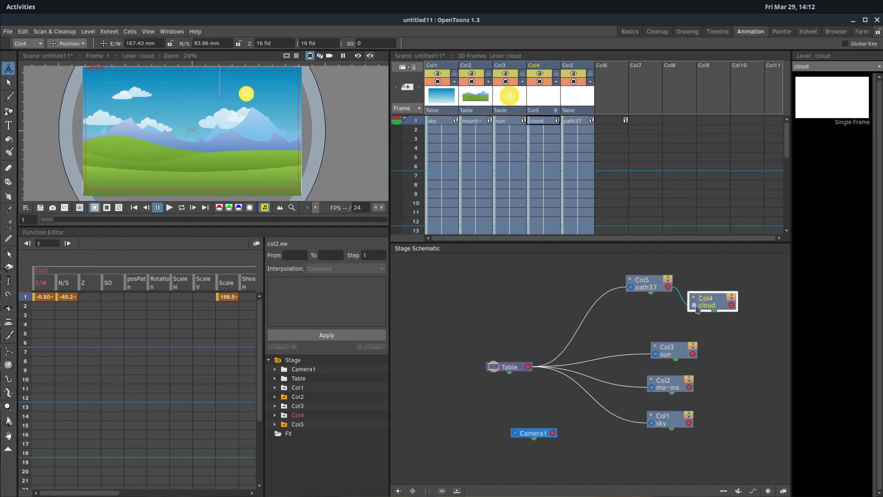
# Step: Add a Peg1 pegbar, attach path37 to it, move Peg1 in the scene, then show the FX Schematic
pyautogui.rightClick(525, 343)
pyautogui.click(536, 340)
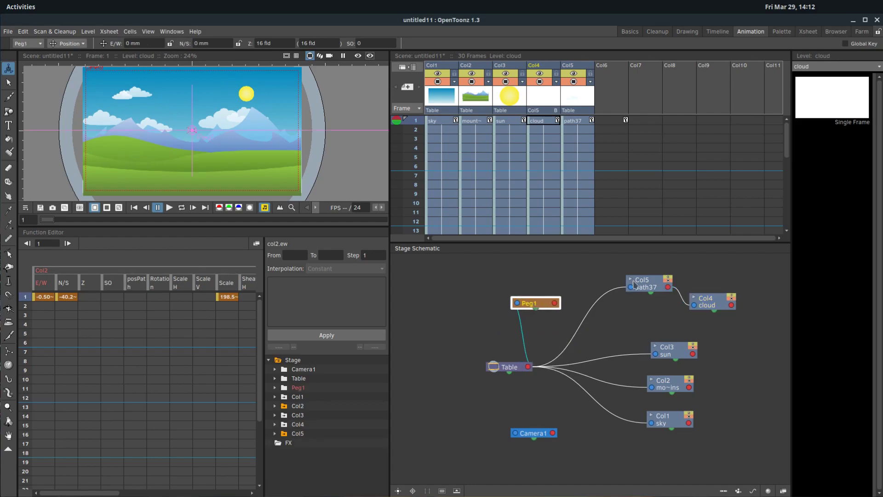
pyautogui.moveTo(631, 289); pyautogui.dragTo(555, 303)
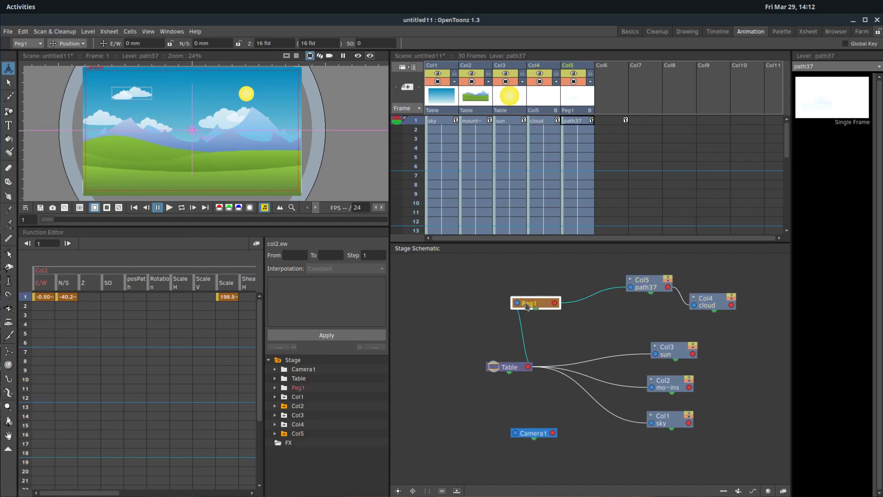
pyautogui.click(21, 44)
pyautogui.click(20, 68)
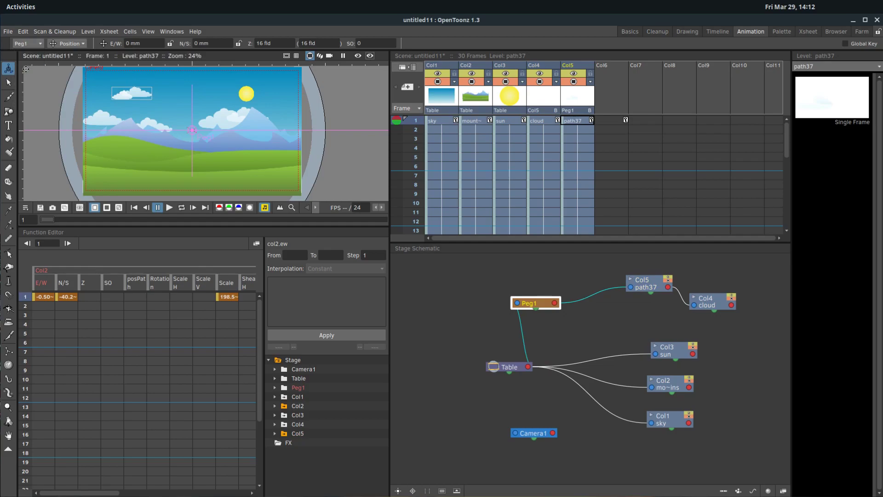
pyautogui.moveTo(192, 129)
pyautogui.mouseDown()
pyautogui.moveTo(227, 128)
pyautogui.moveTo(184, 183)
pyautogui.moveTo(208, 189)
pyautogui.moveTo(258, 121)
pyautogui.moveTo(181, 182)
pyautogui.moveTo(255, 175)
pyautogui.moveTo(191, 146)
pyautogui.mouseUp()
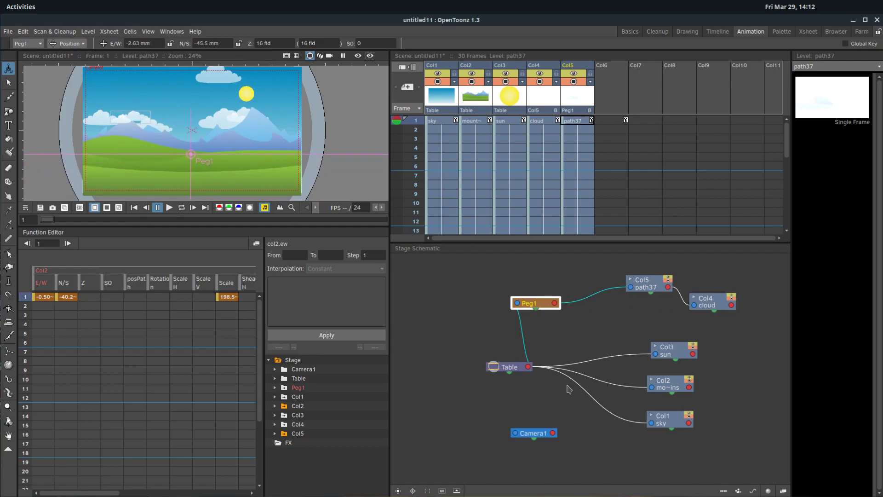
pyautogui.click(784, 491)
pyautogui.moveTo(545, 322)
pyautogui.mouseDown()
pyautogui.moveTo(571, 308)
pyautogui.moveTo(548, 314)
pyautogui.mouseUp()
# Step: Look through the Add FX options and the FX Browser's Blur category without adding anything
pyautogui.rightClick(482, 323)
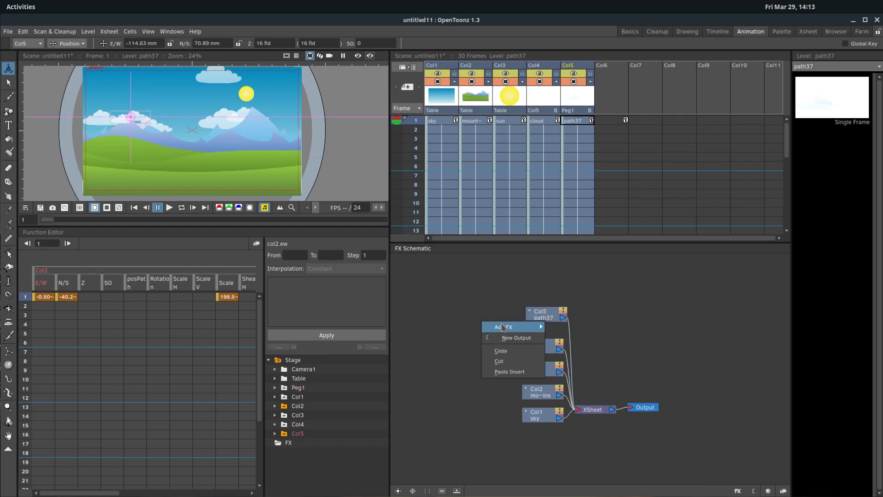
pyautogui.moveTo(501, 332)
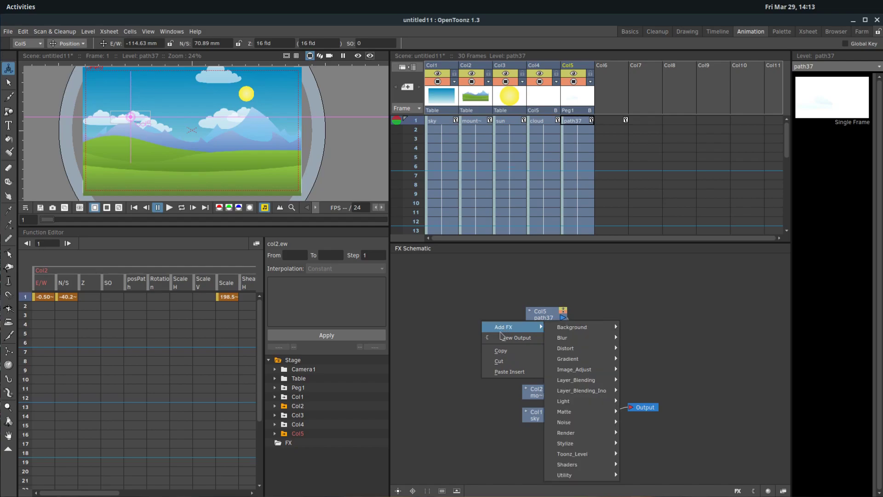
pyautogui.press('Escape')
pyautogui.scroll(4, 610, 364)
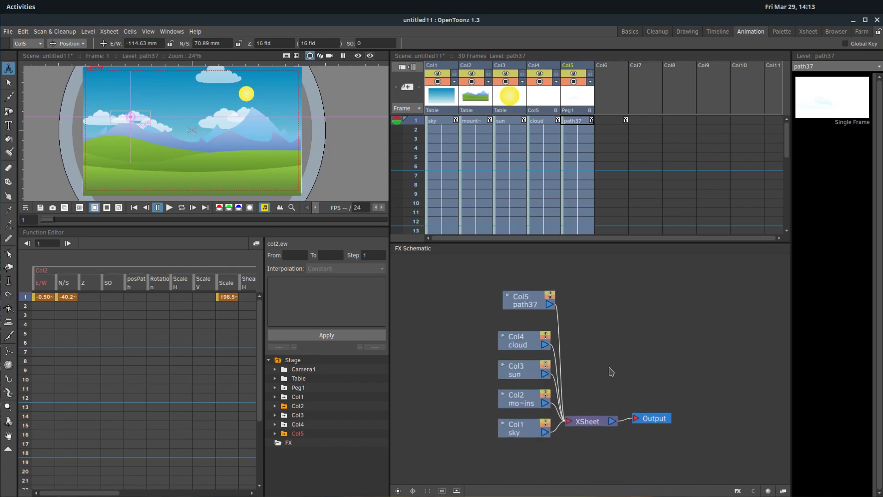
pyautogui.click(738, 491)
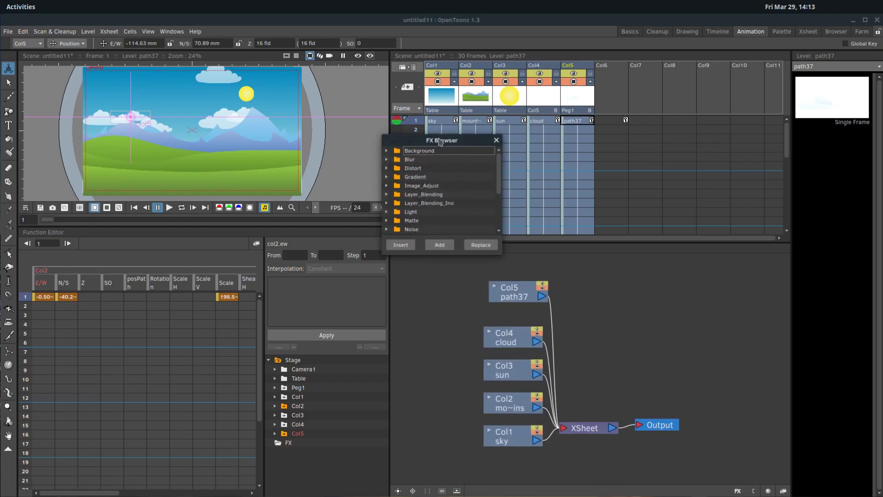
pyautogui.click(622, 295)
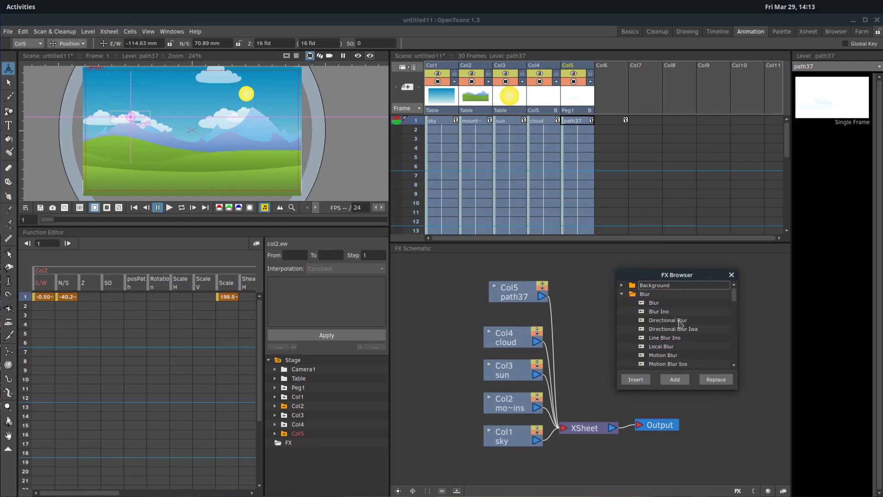
pyautogui.click(621, 294)
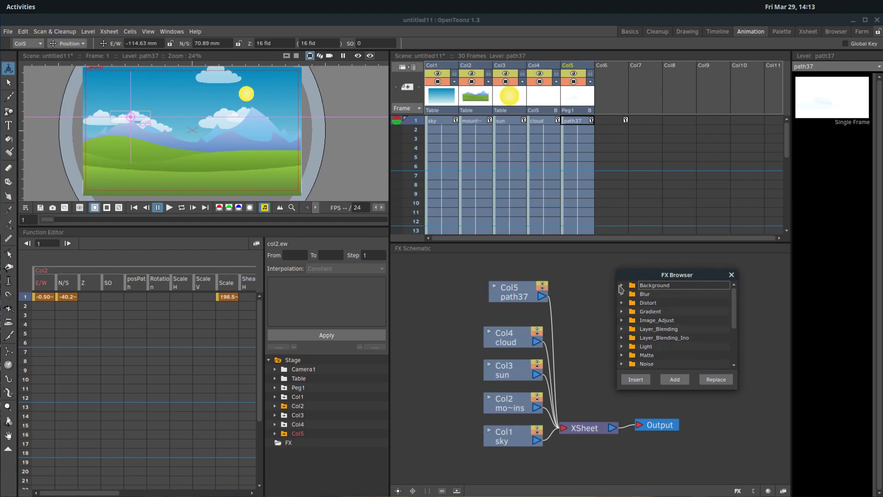
pyautogui.click(732, 276)
# Step: Place the XSheet node right of the column nodes and the Output node further right
pyautogui.moveTo(518, 296)
pyautogui.mouseDown()
pyautogui.moveTo(497, 295)
pyautogui.moveTo(518, 295)
pyautogui.moveTo(511, 296)
pyautogui.mouseUp()
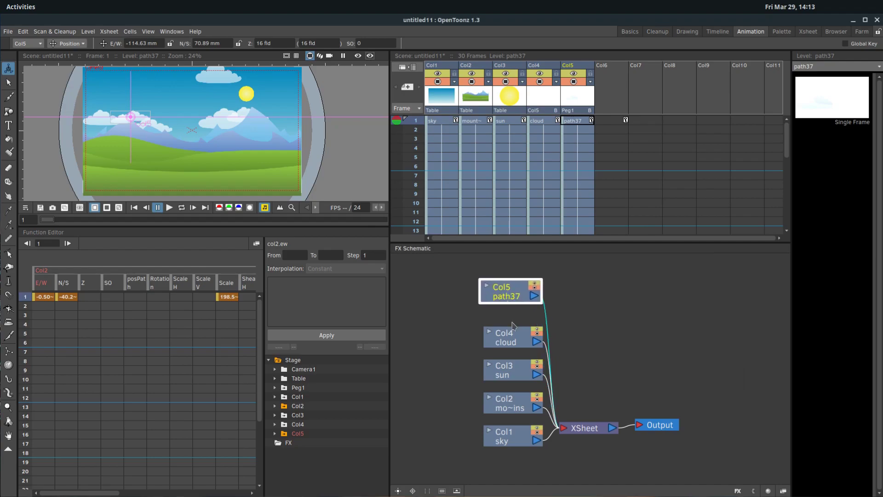
pyautogui.moveTo(587, 434); pyautogui.dragTo(665, 365)
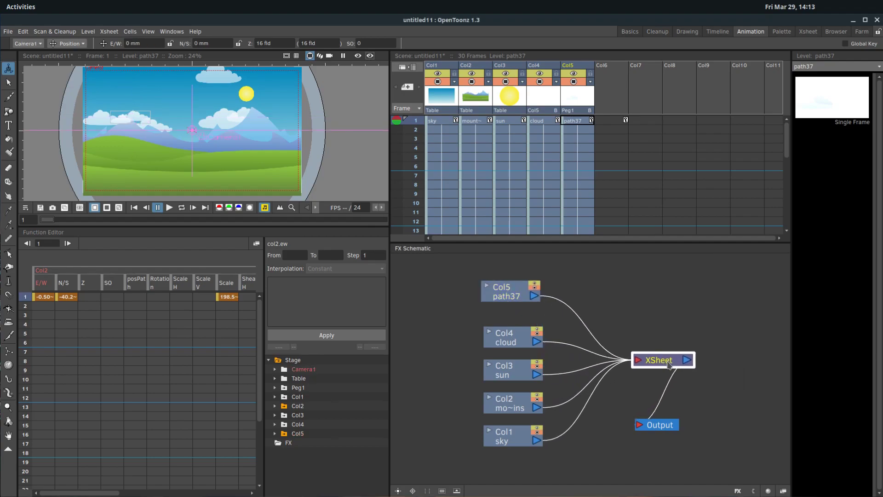
pyautogui.moveTo(663, 426); pyautogui.dragTo(753, 364)
pyautogui.moveTo(668, 364); pyautogui.dragTo(630, 371)
pyautogui.click(745, 363)
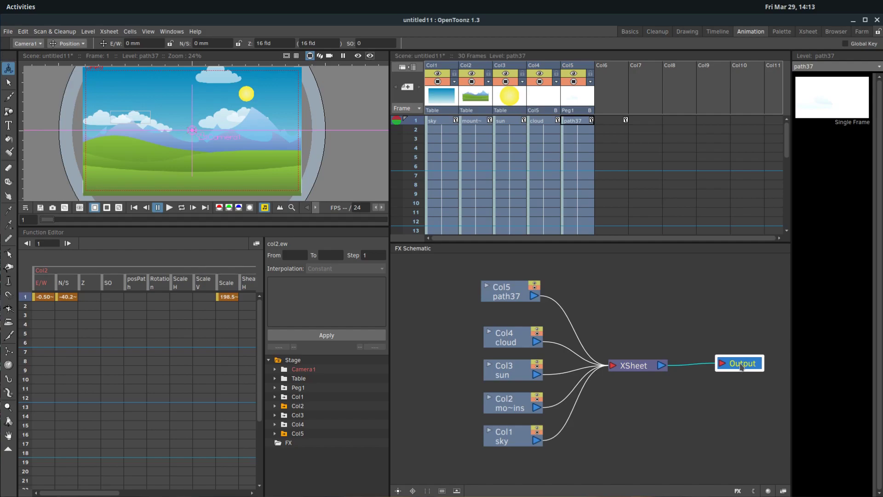
pyautogui.moveTo(647, 371); pyautogui.dragTo(632, 370)
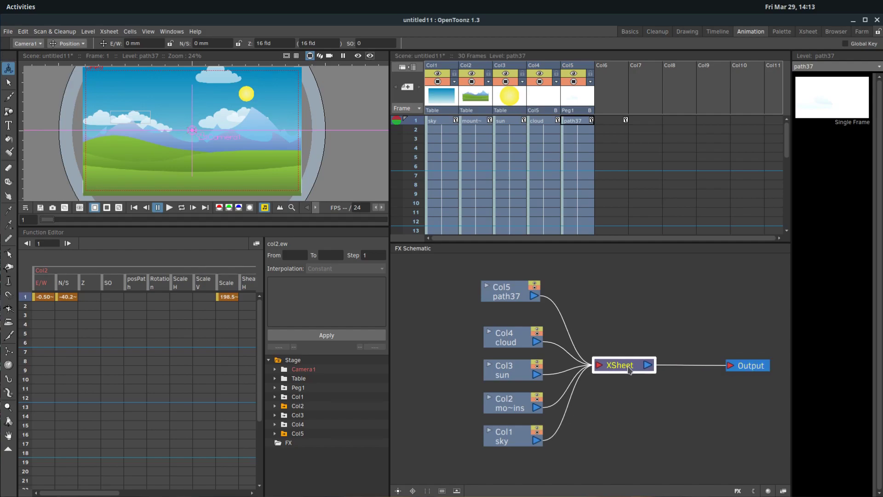
pyautogui.moveTo(753, 367); pyautogui.dragTo(768, 368)
pyautogui.moveTo(646, 366); pyautogui.dragTo(632, 366)
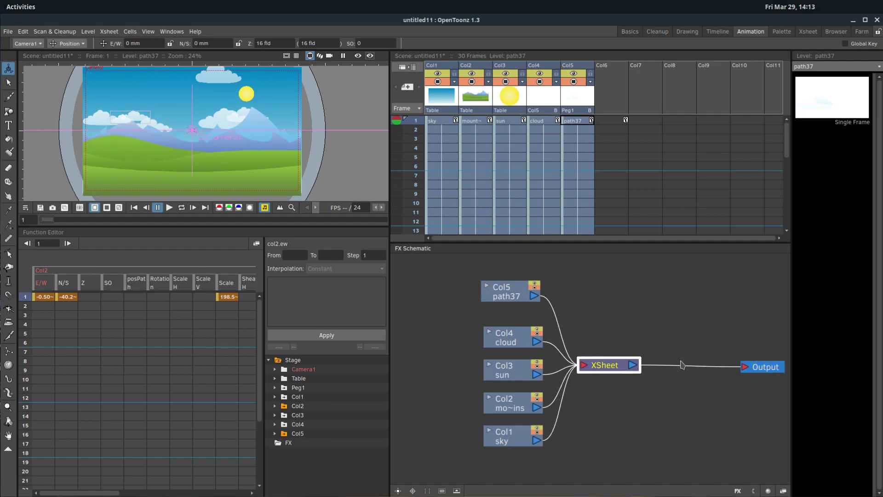
# Step: Insert a Blur01 effect between the XSheet and Output nodes and position it
pyautogui.rightClick(610, 368)
pyautogui.moveTo(632, 379)
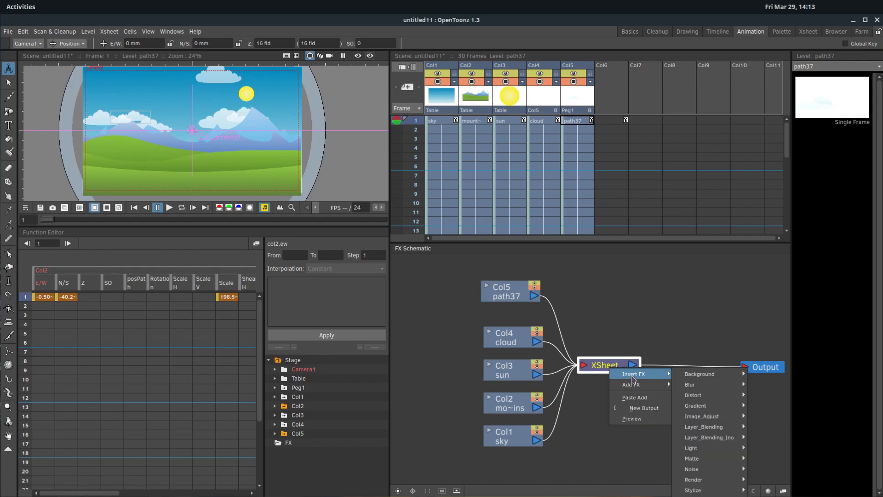
pyautogui.moveTo(691, 386)
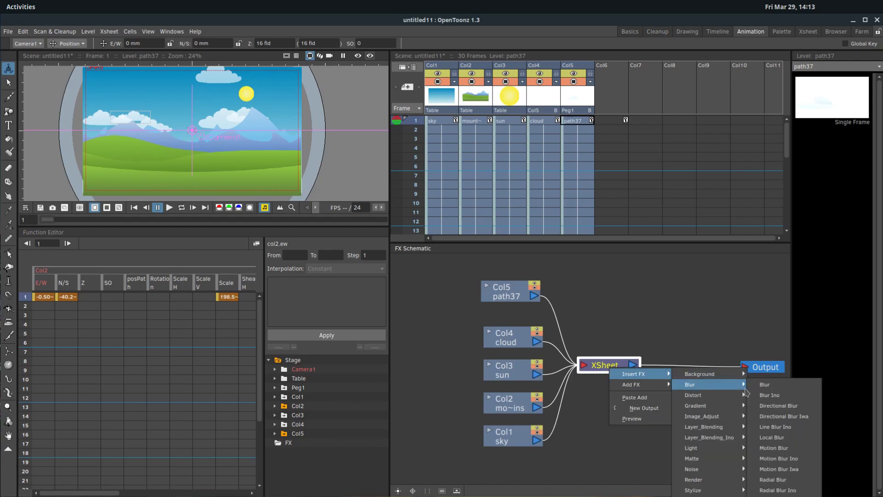
pyautogui.click(763, 389)
pyautogui.moveTo(704, 342); pyautogui.dragTo(676, 369)
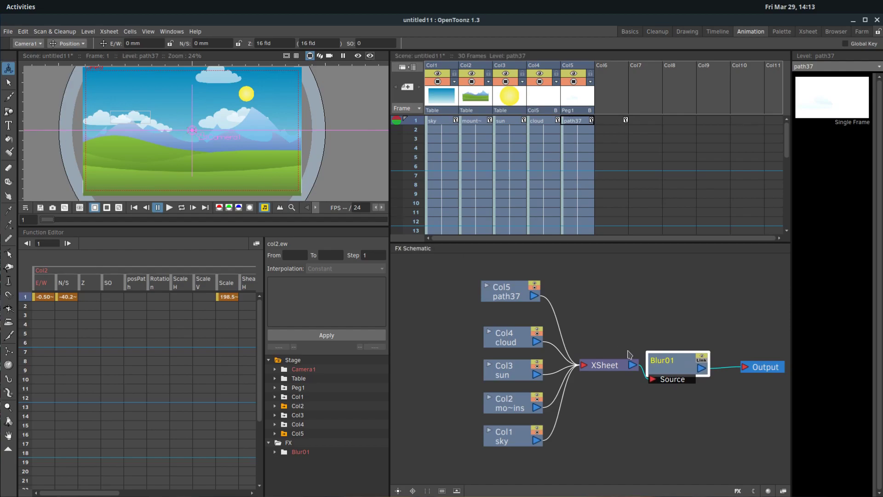
pyautogui.moveTo(614, 364); pyautogui.dragTo(597, 363)
pyautogui.moveTo(676, 364); pyautogui.dragTo(674, 362)
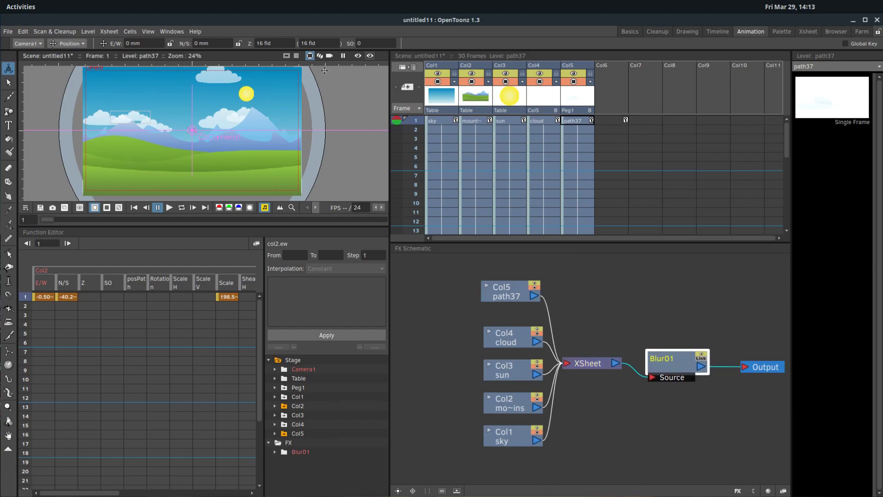
# Step: Toggle the viewer's rendered preview on, off and on again to check the blur
pyautogui.click(358, 56)
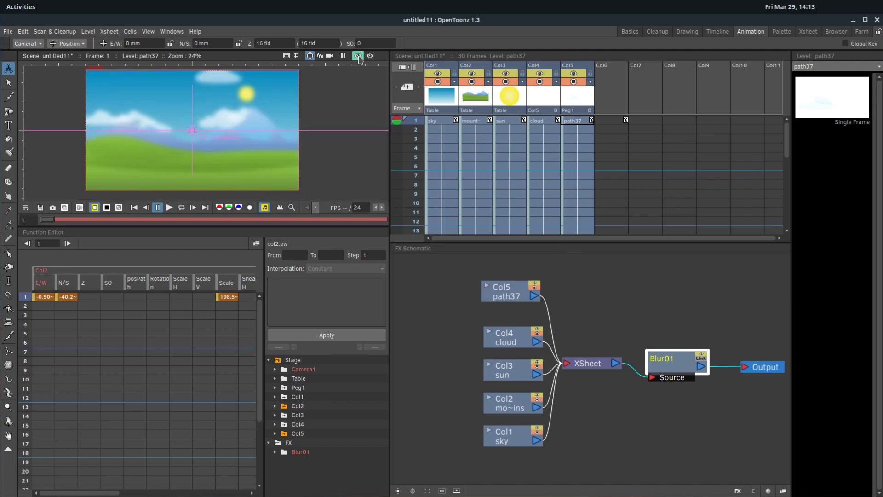
pyautogui.moveTo(669, 360); pyautogui.dragTo(671, 363)
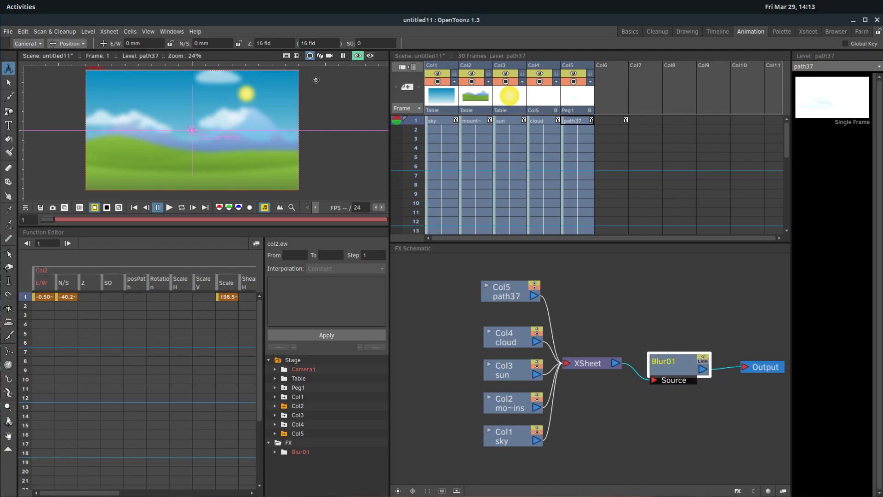
pyautogui.click(358, 56)
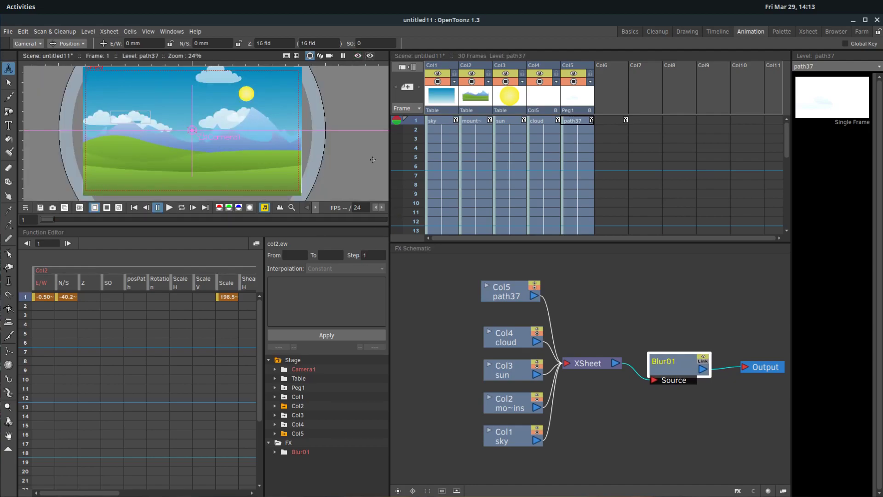
pyautogui.click(358, 56)
pyautogui.moveTo(679, 364); pyautogui.dragTo(671, 340)
# Step: Delete Blur01 and rearrange the path37, cloud, sun, sky and mountains column nodes
pyautogui.press('Delete')
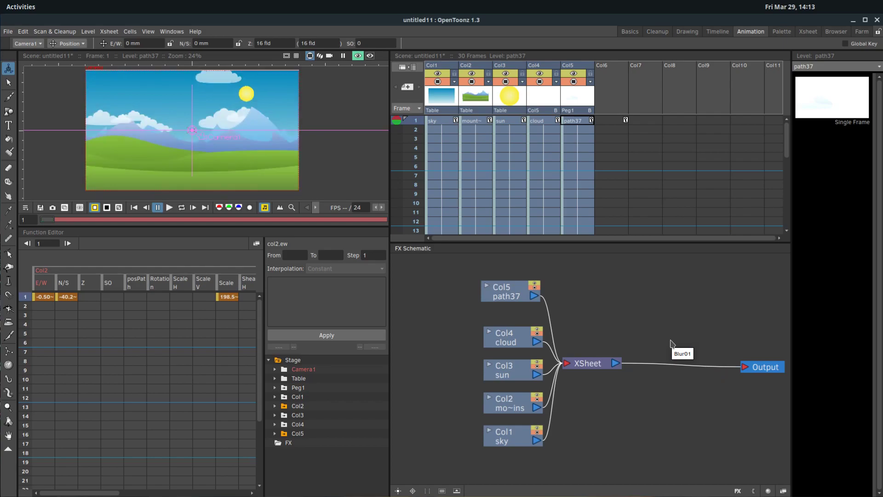
pyautogui.click(506, 403)
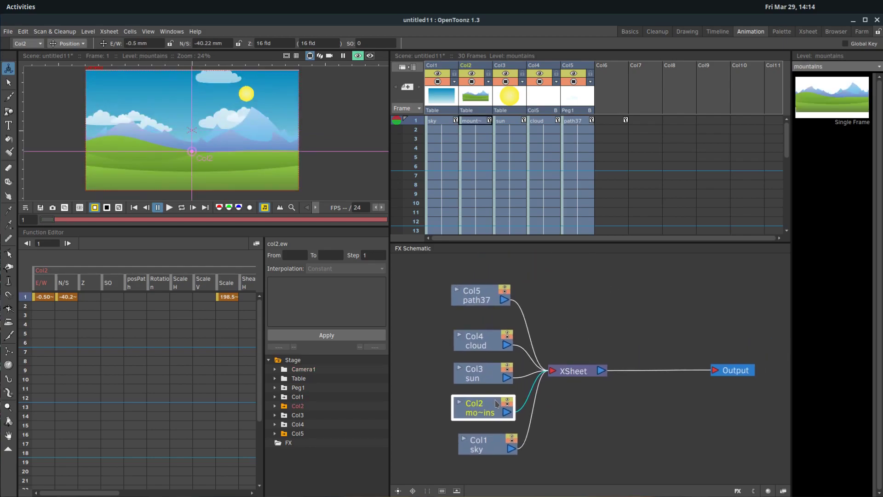
pyautogui.moveTo(483, 406); pyautogui.dragTo(469, 407)
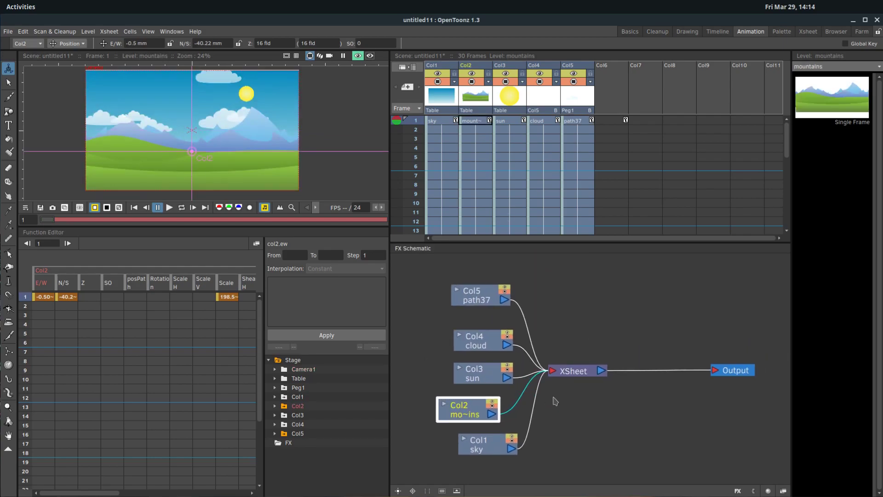
pyautogui.scroll(-1, 565, 400)
pyautogui.moveTo(492, 317); pyautogui.dragTo(502, 282)
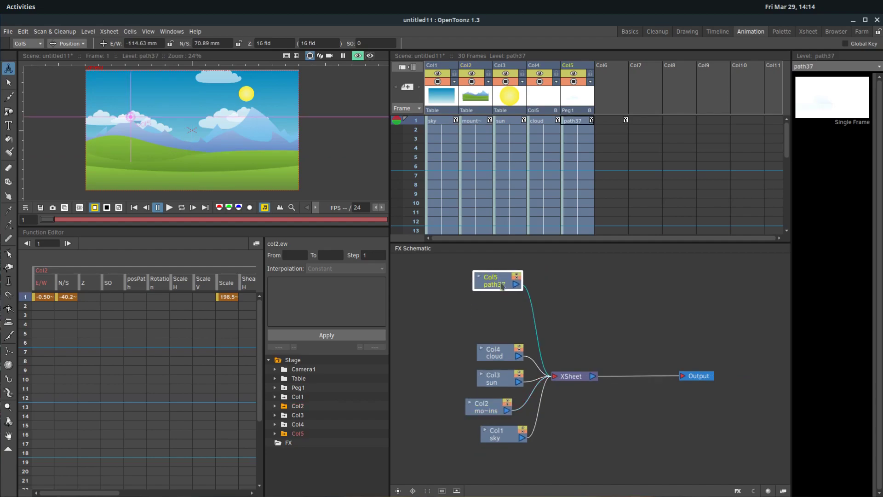
pyautogui.moveTo(492, 356); pyautogui.dragTo(470, 318)
pyautogui.moveTo(490, 380); pyautogui.dragTo(483, 360)
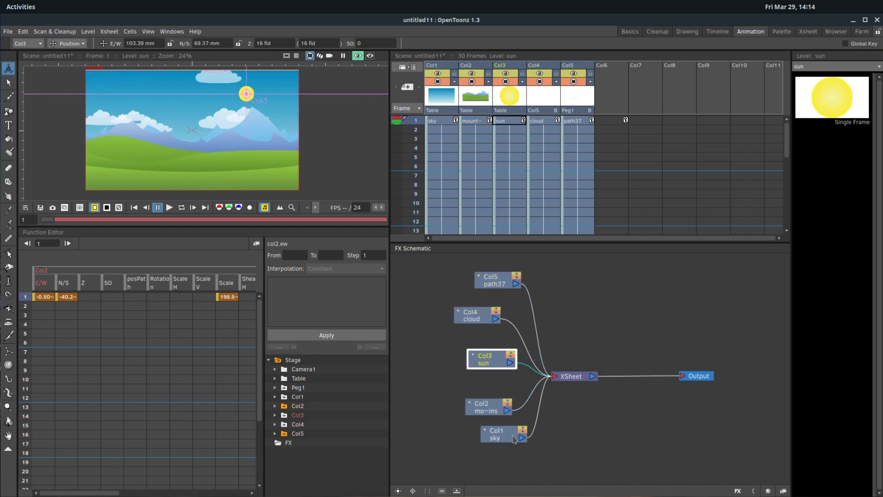
pyautogui.moveTo(497, 435); pyautogui.dragTo(495, 457)
pyautogui.moveTo(492, 412); pyautogui.dragTo(437, 413)
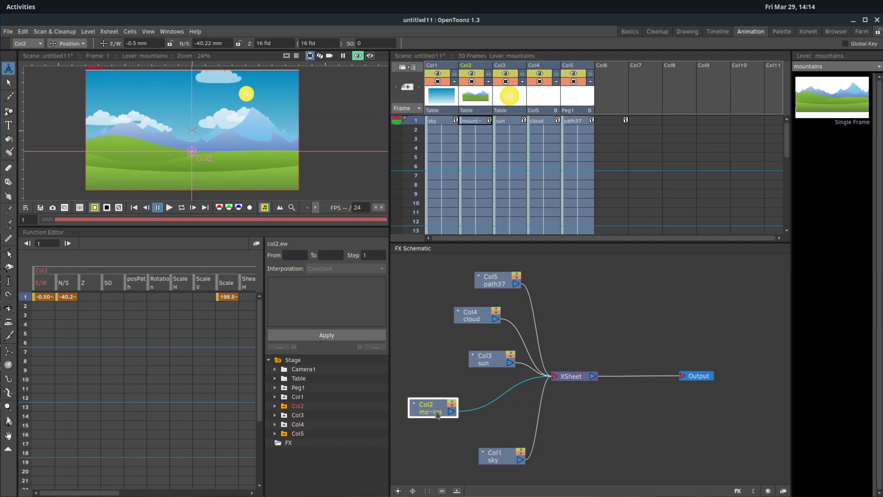
# Step: Insert a Blur02 effect on the mountains column and inspect the result in the maximized viewer
pyautogui.rightClick(432, 413)
pyautogui.moveTo(457, 420)
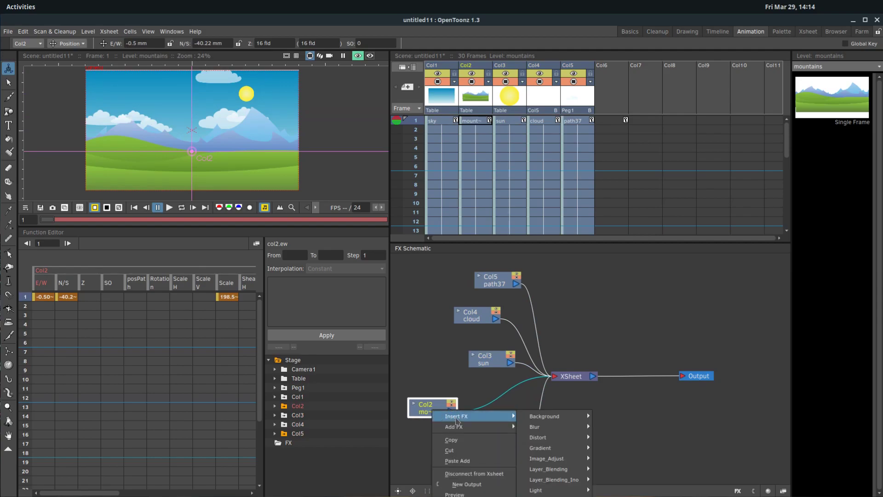
pyautogui.moveTo(535, 427)
pyautogui.click(607, 423)
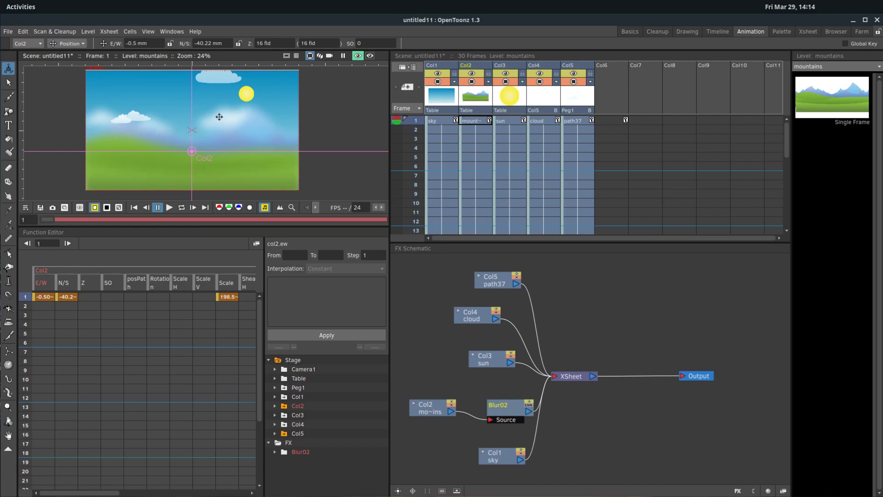
pyautogui.press('`')
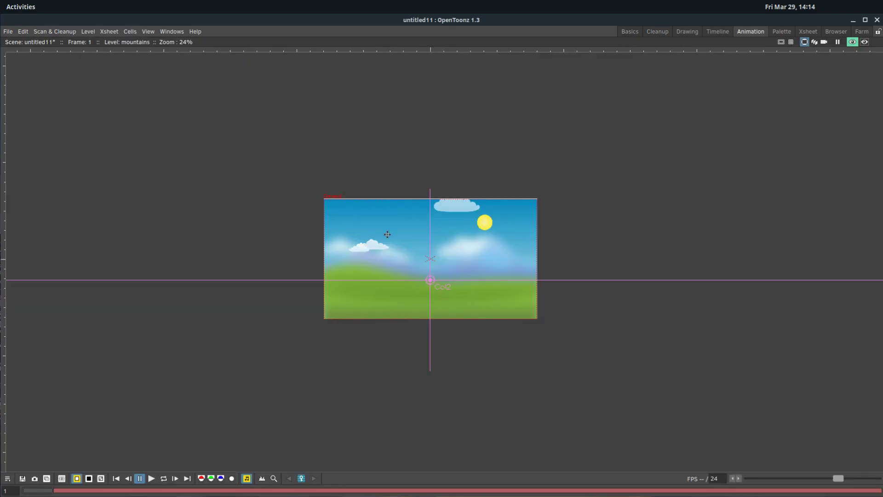
pyautogui.scroll(3, 414, 237)
pyautogui.scroll(1, 432, 244)
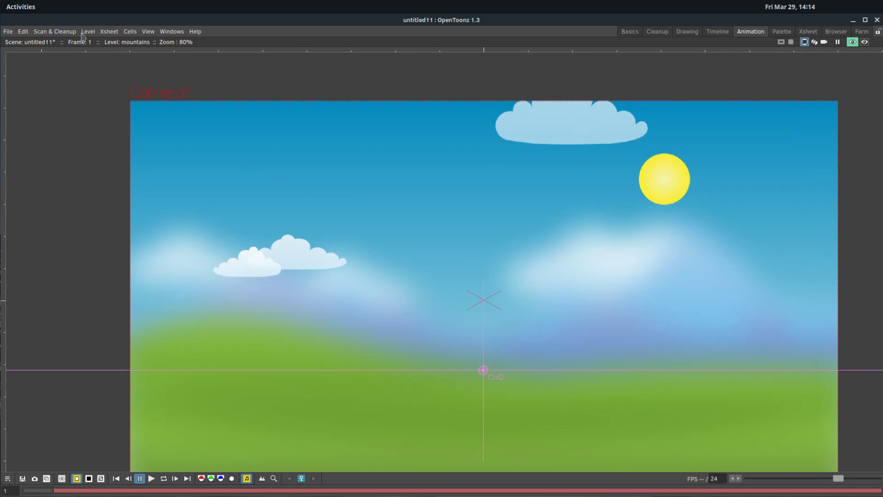
pyautogui.press('`')
pyautogui.moveTo(512, 404); pyautogui.dragTo(507, 398)
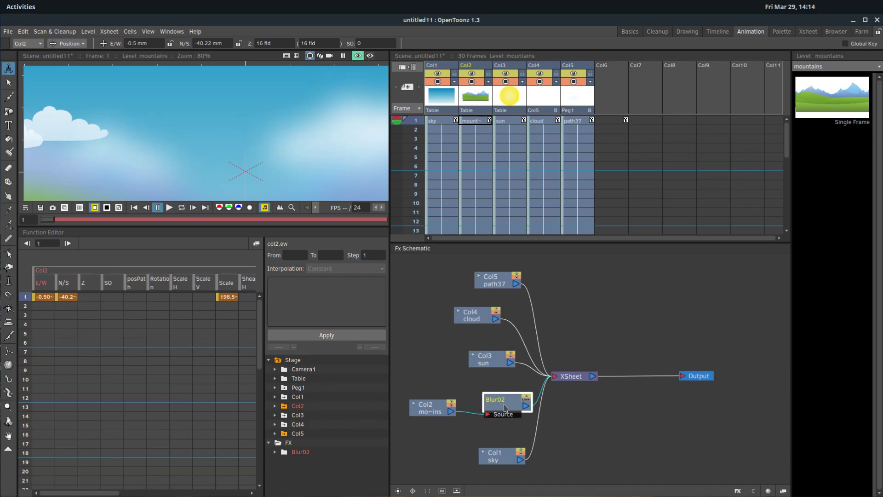
pyautogui.doubleClick(505, 407)
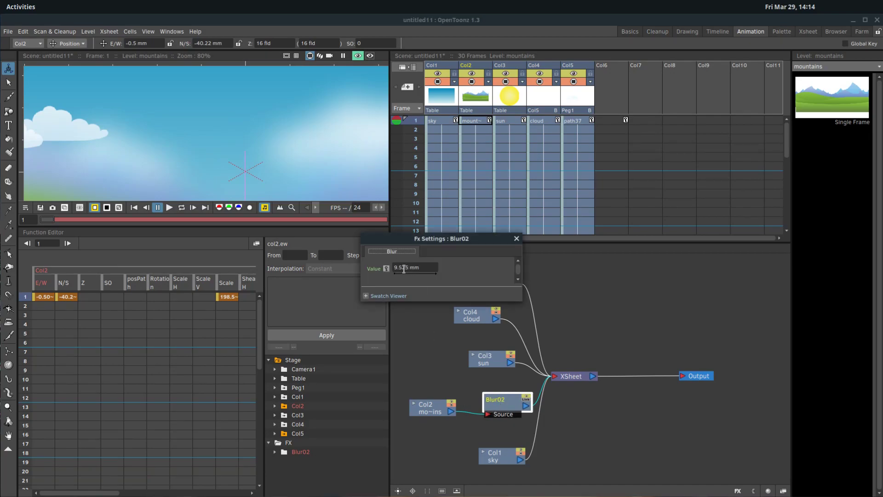
pyautogui.click(516, 238)
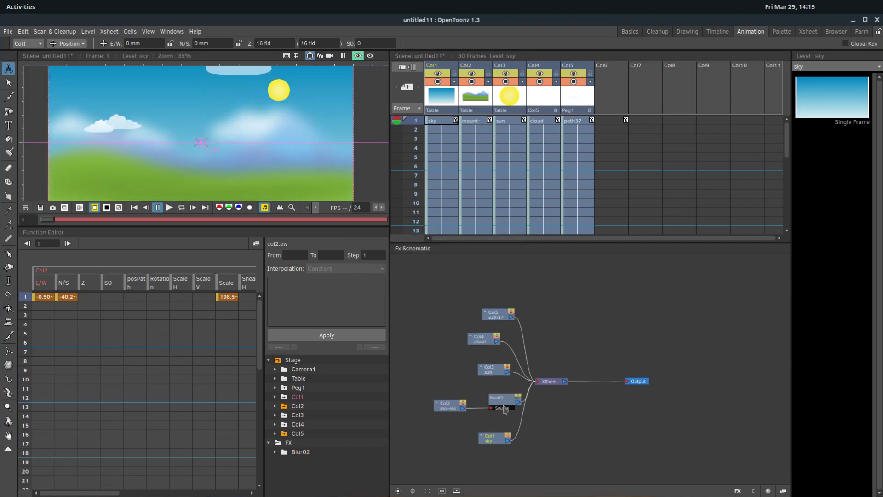
pyautogui.click(503, 407)
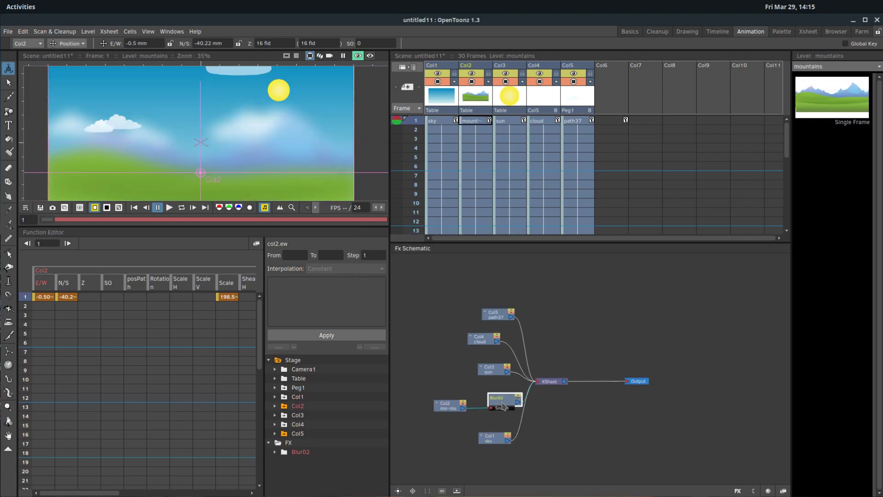
pyautogui.moveTo(503, 405); pyautogui.dragTo(497, 403)
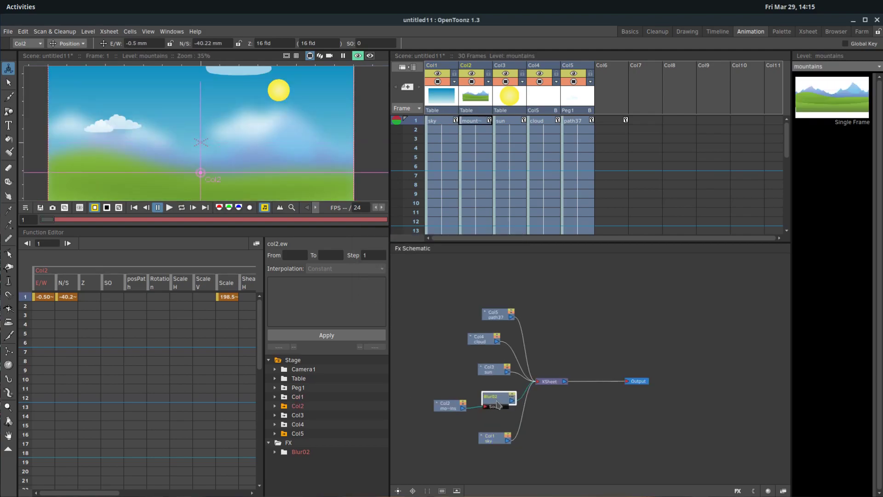
# Step: Key the Blur02 Value channel at frames 1 and 10, both holding 9.525 mm
pyautogui.click(287, 450)
pyautogui.click(304, 460)
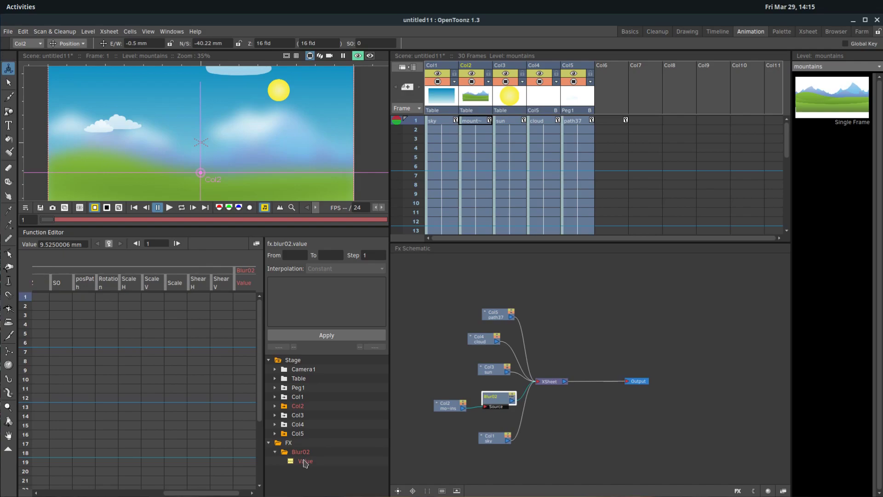
pyautogui.click(243, 297)
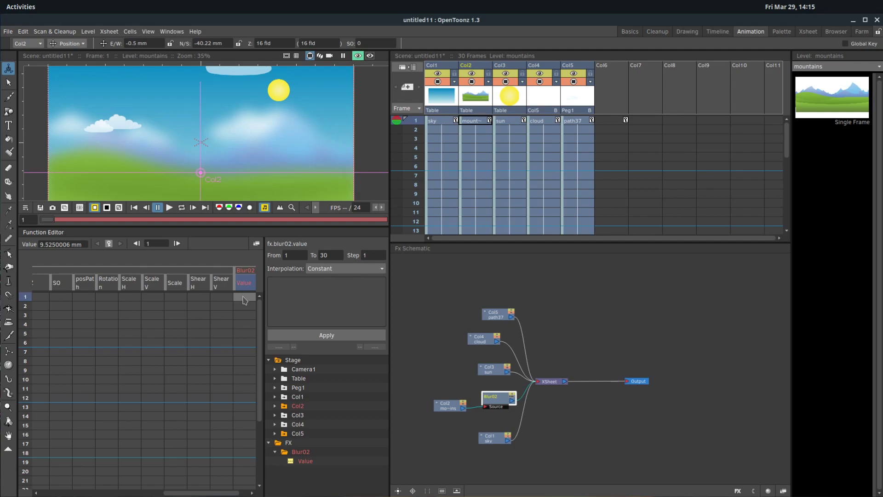
pyautogui.rightClick(247, 301)
pyautogui.click(271, 305)
pyautogui.rightClick(247, 384)
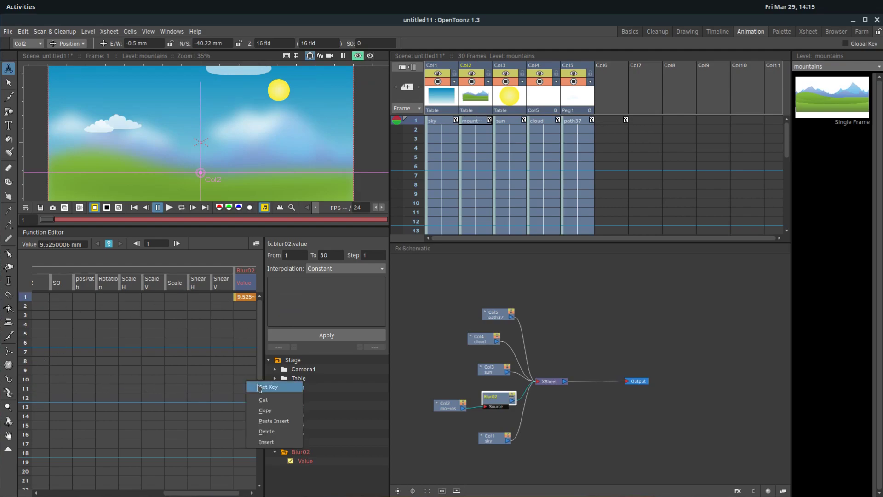
pyautogui.click(265, 387)
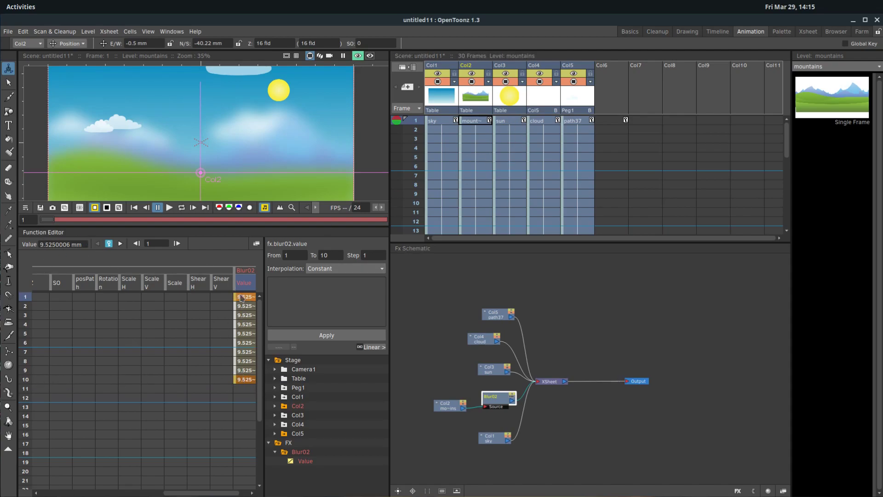
# Step: Edit the Blur02 keys so the blur eases from 9.525 mm at frame 1 to 0 at frame 10
pyautogui.click(244, 380)
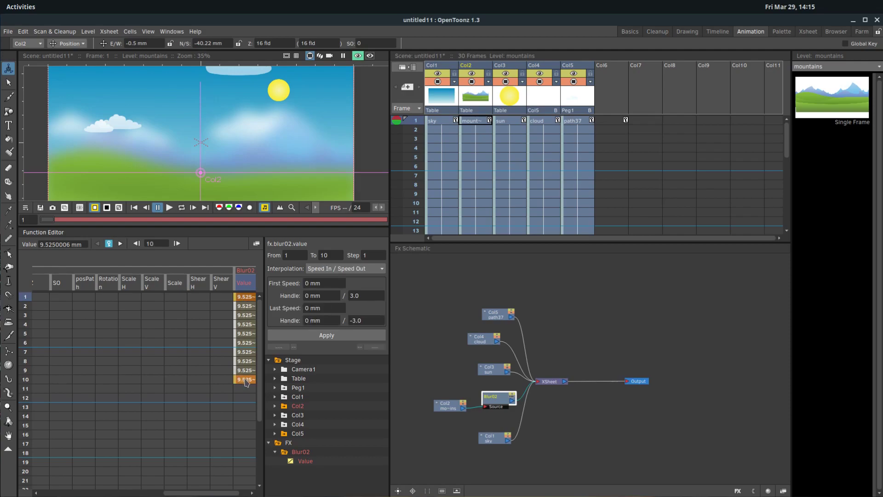
pyautogui.doubleClick(244, 296)
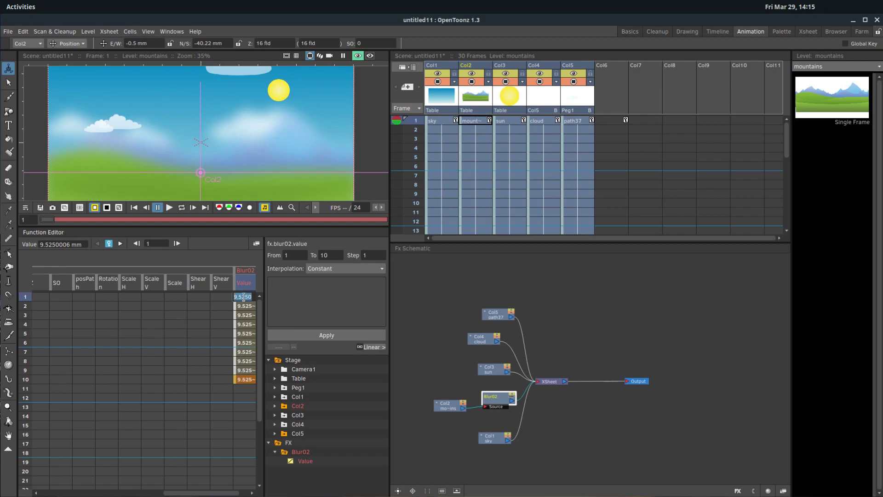
pyautogui.write('0')
pyautogui.press('Return')
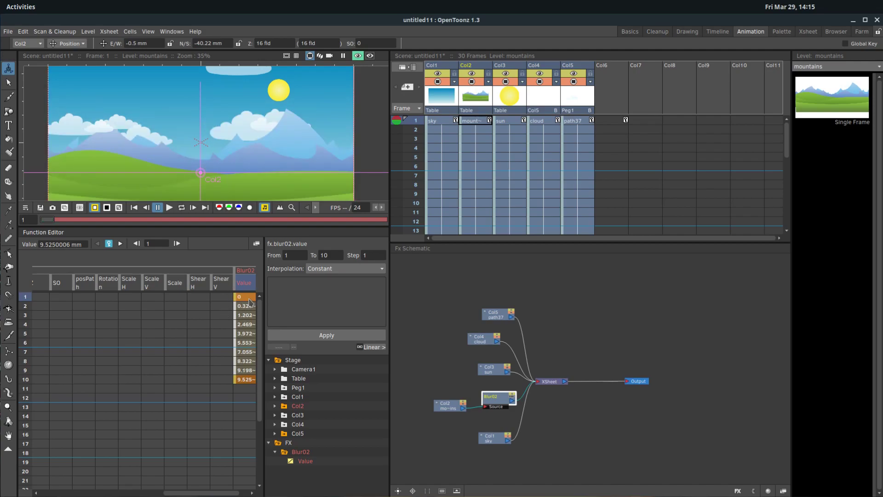
pyautogui.doubleClick(244, 380)
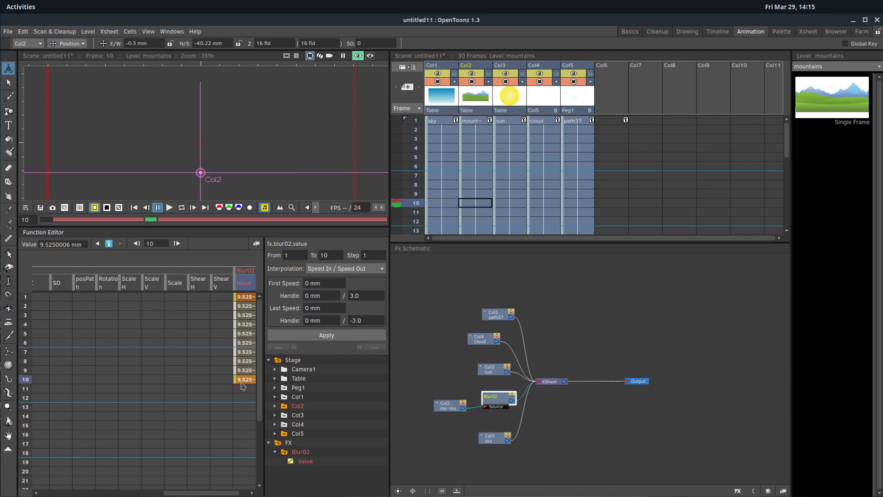
pyautogui.write('0')
pyautogui.press('Return')
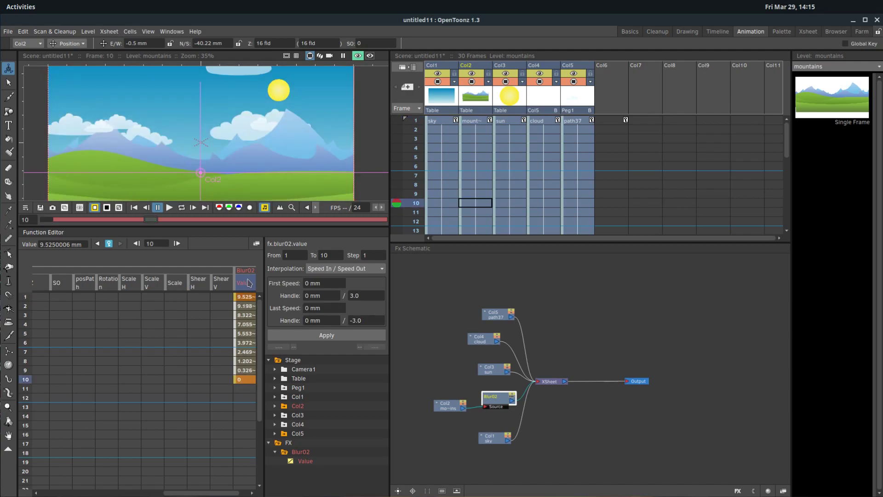
# Step: Maximize the viewer, loop-play the sharpening mountains, pause at frame 15, and restore the workspace
pyautogui.click(249, 297)
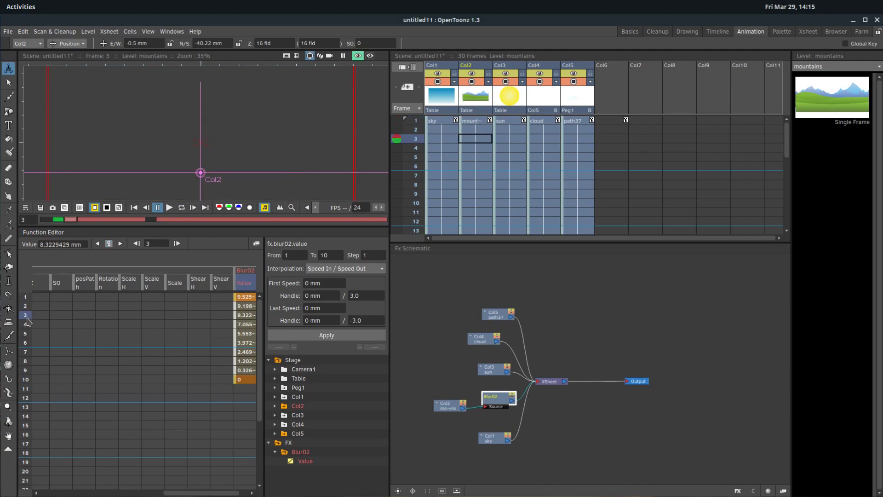
pyautogui.click(23, 296)
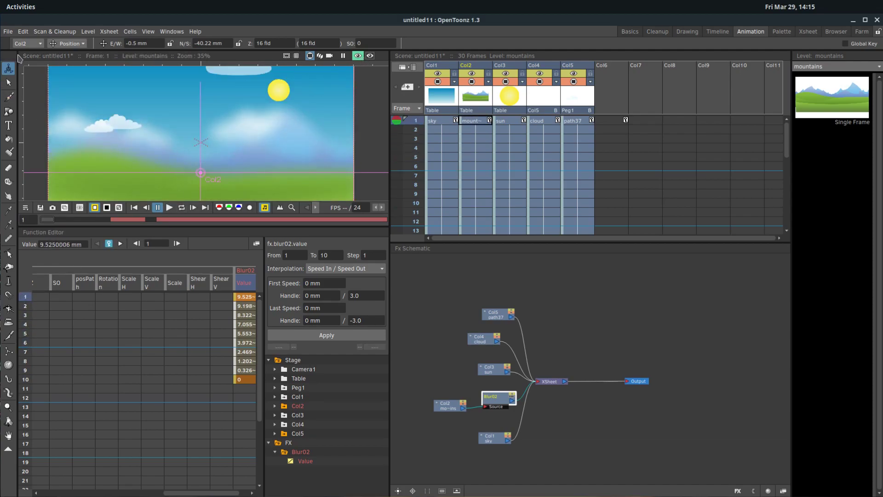
pyautogui.press('`')
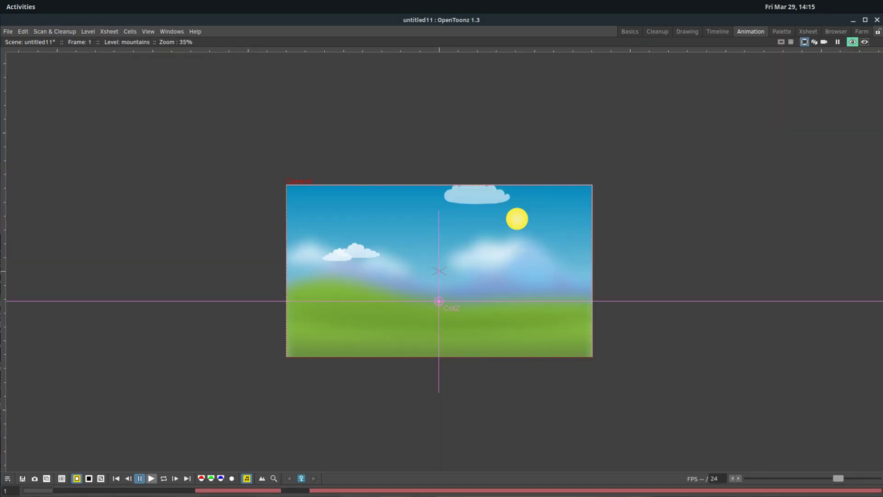
pyautogui.click(163, 478)
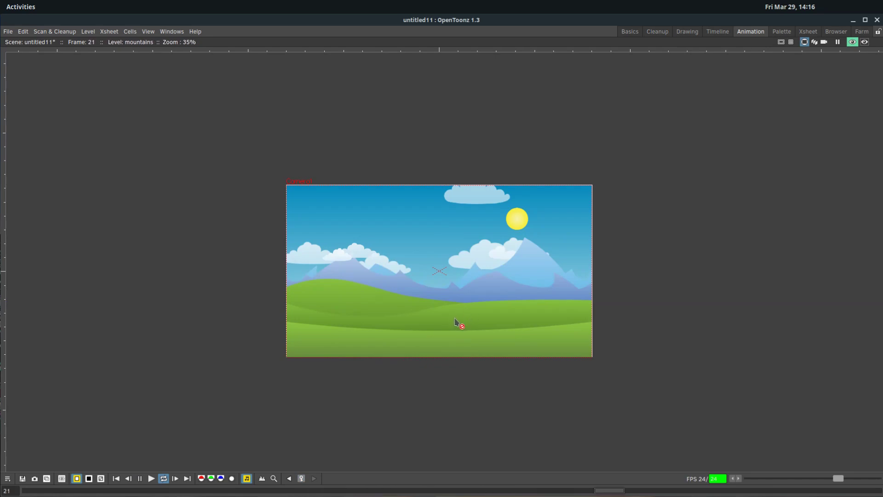
pyautogui.click(140, 478)
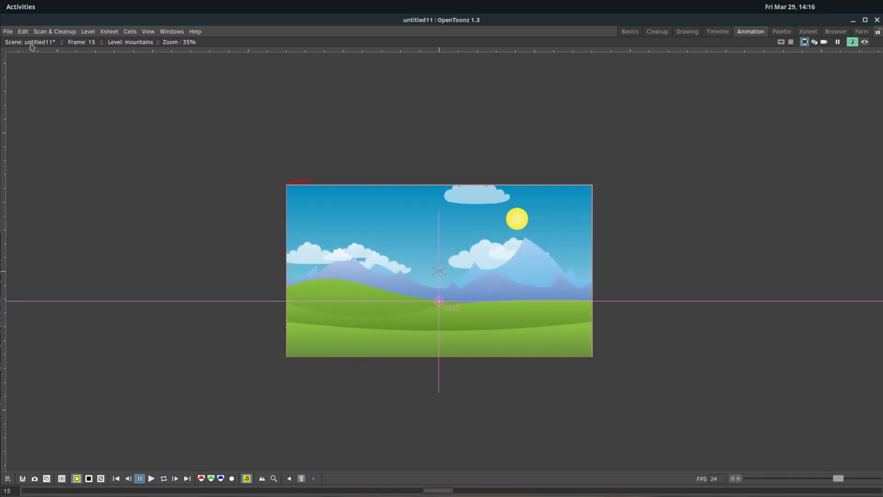
pyautogui.press('`')
# Step: Rearrange the mountains, sky, sun and Blur02 nodes in the FX Schematic
pyautogui.click(444, 405)
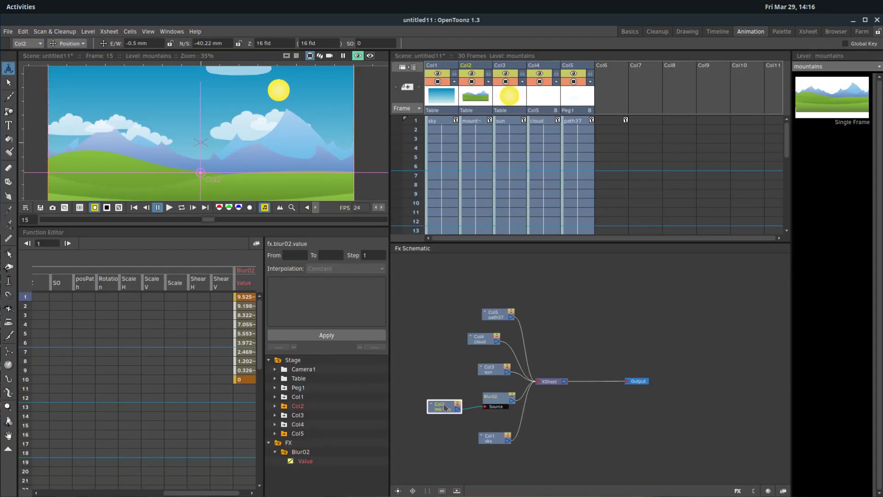
pyautogui.moveTo(498, 441); pyautogui.dragTo(522, 453)
pyautogui.moveTo(506, 405)
pyautogui.mouseDown()
pyautogui.moveTo(498, 416)
pyautogui.moveTo(503, 409)
pyautogui.mouseUp()
pyautogui.moveTo(447, 413); pyautogui.dragTo(430, 419)
pyautogui.moveTo(489, 407); pyautogui.dragTo(476, 408)
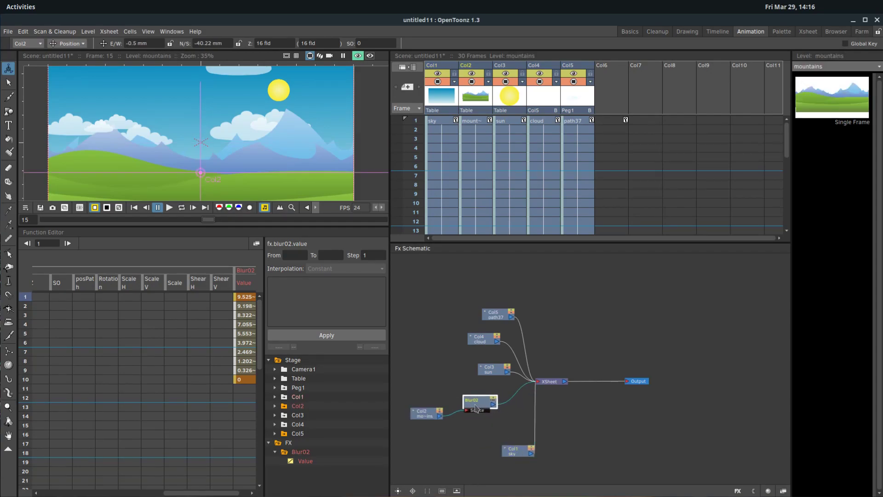
pyautogui.moveTo(493, 375); pyautogui.dragTo(466, 379)
pyautogui.moveTo(482, 407); pyautogui.dragTo(492, 407)
pyautogui.scroll(5, 511, 417)
# Step: Delete the existing links so the mountains no longer feed Blur02
pyautogui.moveTo(523, 352); pyautogui.dragTo(535, 382)
pyautogui.press('Delete')
pyautogui.moveTo(455, 437); pyautogui.dragTo(666, 369)
pyautogui.moveTo(580, 333); pyautogui.dragTo(601, 374)
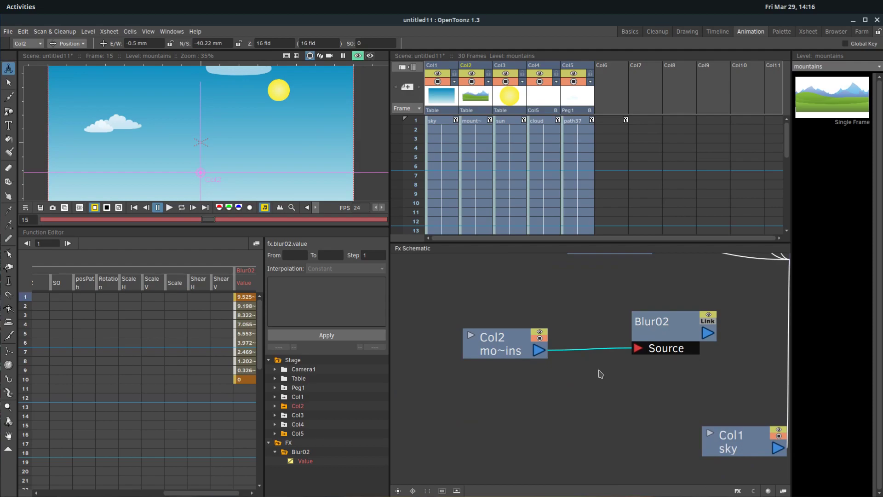
pyautogui.press('Delete')
# Step: Disconnect the sun from XSheet and plug it into Blur02's Source port
pyautogui.scroll(1, 599, 370)
pyautogui.scroll(-3, 601, 366)
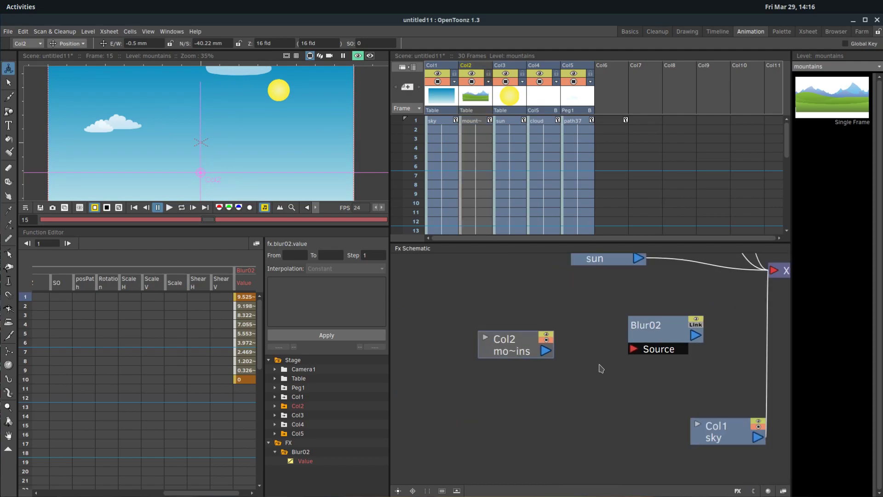
pyautogui.scroll(-1, 611, 299)
pyautogui.moveTo(607, 290); pyautogui.dragTo(505, 290)
pyautogui.moveTo(579, 278); pyautogui.dragTo(607, 310)
pyautogui.press('Delete')
pyautogui.moveTo(638, 343); pyautogui.dragTo(604, 277)
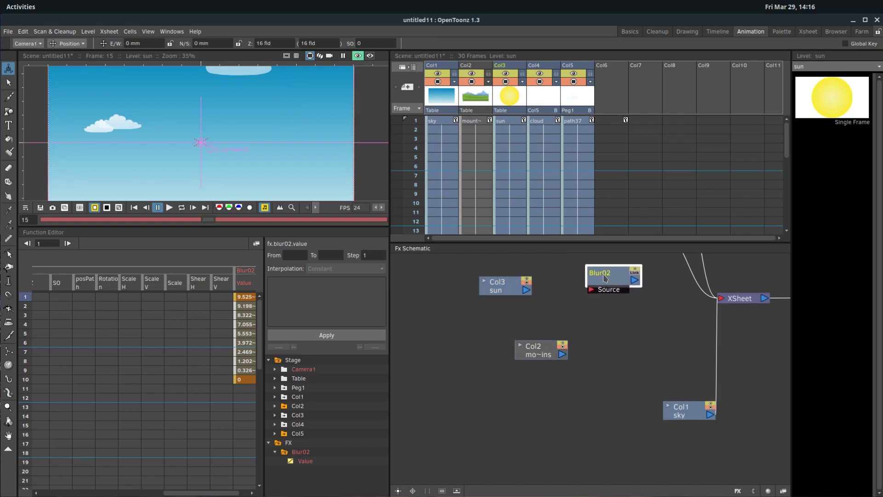
pyautogui.moveTo(526, 290); pyautogui.dragTo(720, 299)
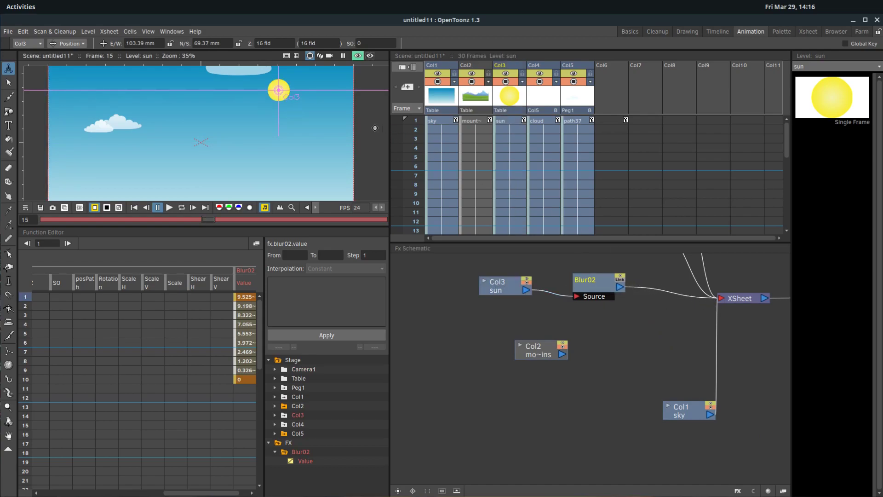
# Step: Link the mountains (Col2) node directly to XSheet
pyautogui.click(552, 358)
pyautogui.moveTo(563, 354); pyautogui.dragTo(721, 298)
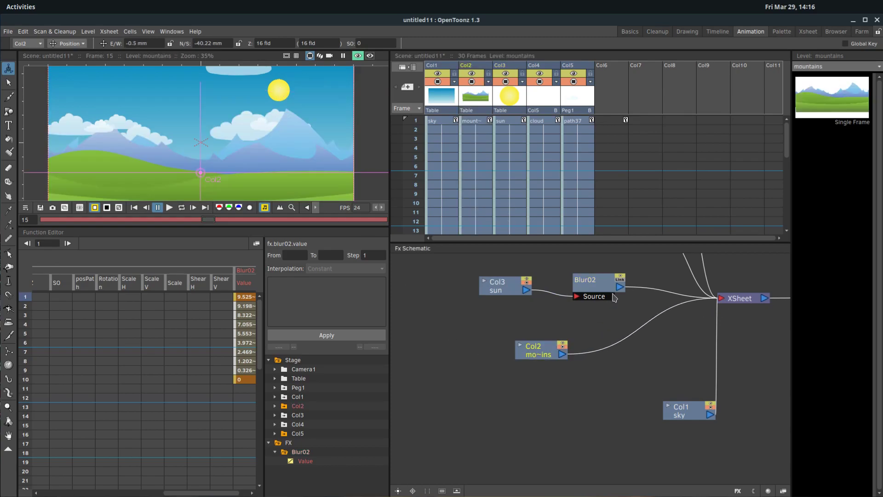
pyautogui.moveTo(671, 284); pyautogui.dragTo(642, 323)
# Step: Review the animation in the Xsheet at frames 1, 5 and 6
pyautogui.click(221, 297)
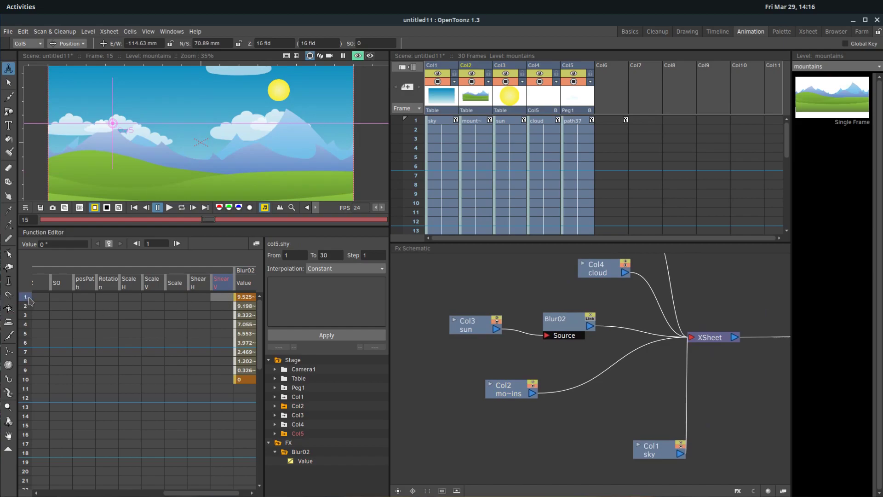
pyautogui.click(414, 122)
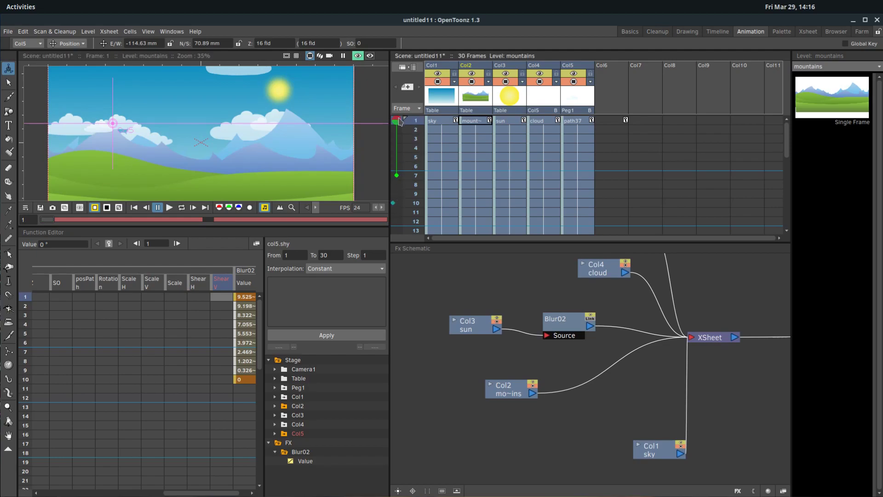
pyautogui.click(416, 159)
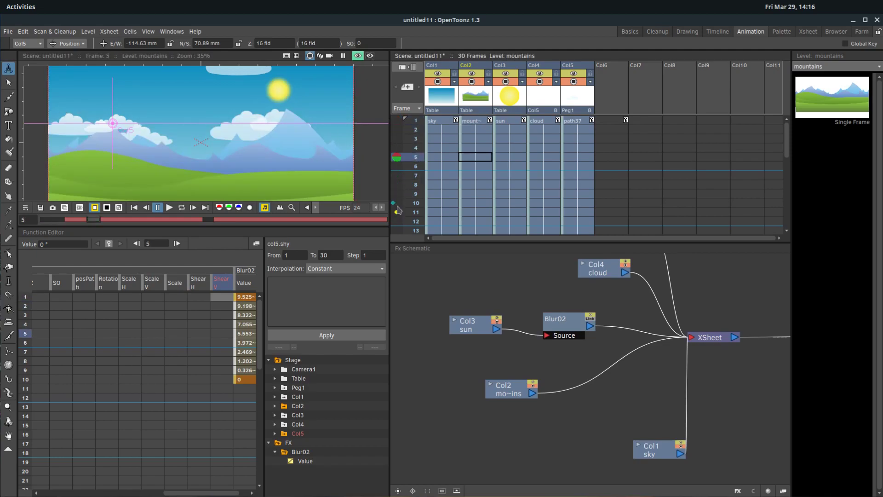
pyautogui.moveTo(410, 175)
pyautogui.mouseDown()
pyautogui.moveTo(414, 203)
pyautogui.moveTo(414, 120)
pyautogui.mouseUp()
pyautogui.click(501, 285)
# Step: Delete the Blur02 effect node from the FX Schematic
pyautogui.click(554, 323)
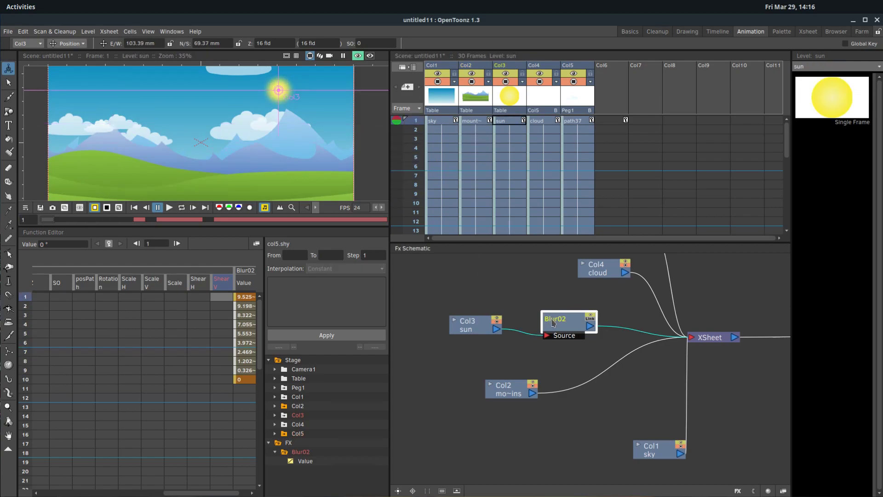
pyautogui.press('Delete')
pyautogui.scroll(-3, 621, 321)
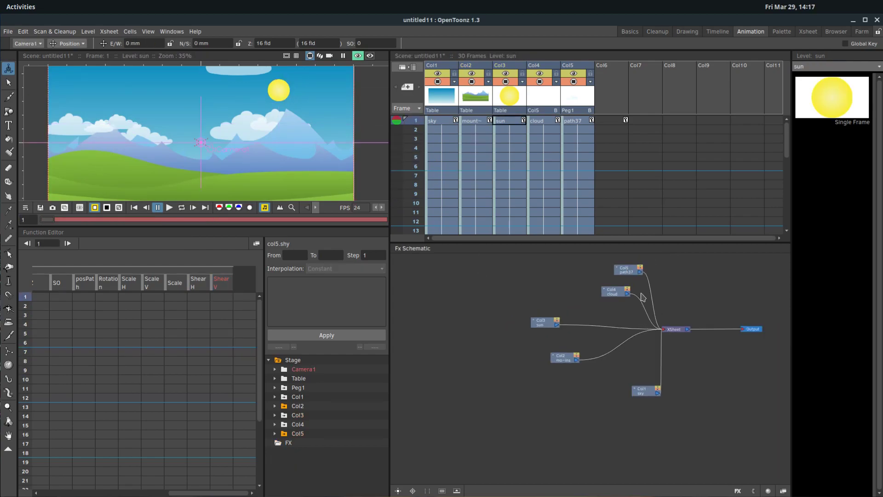
# Step: Add a Fireball FX from the schematic and position the Fireball01 node
pyautogui.rightClick(574, 408)
pyautogui.moveTo(593, 417)
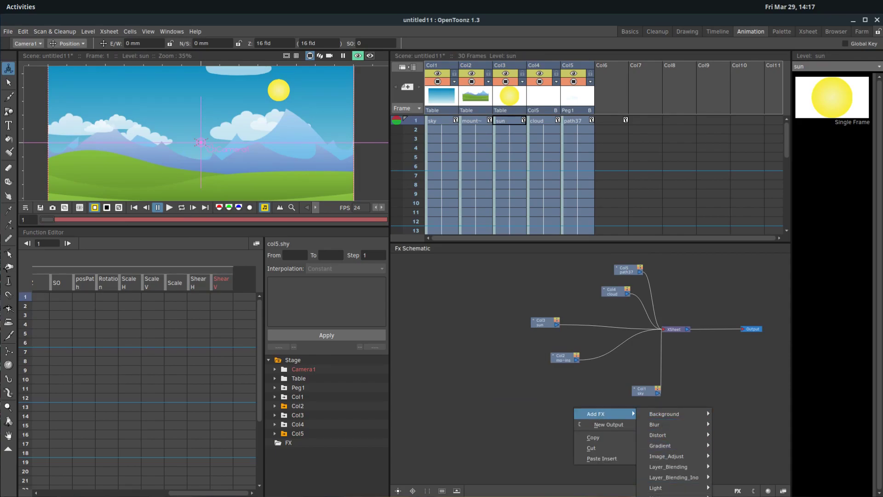
pyautogui.click(608, 420)
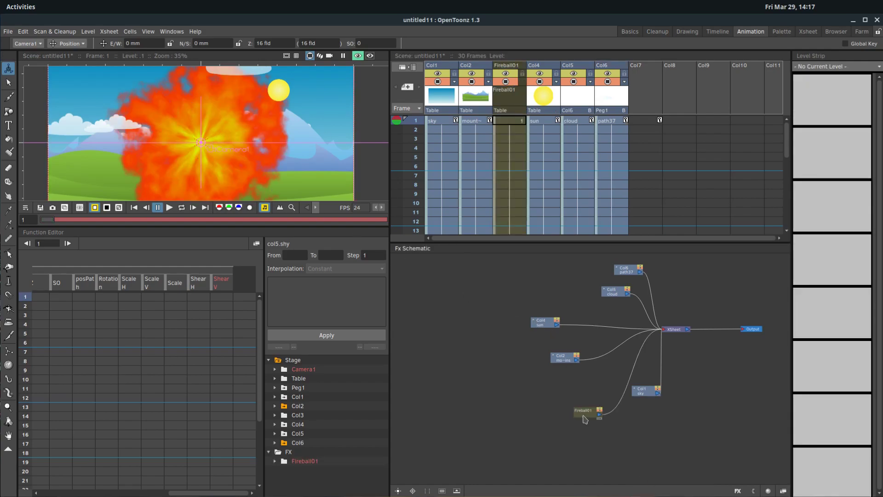
pyautogui.moveTo(583, 418); pyautogui.dragTo(542, 409)
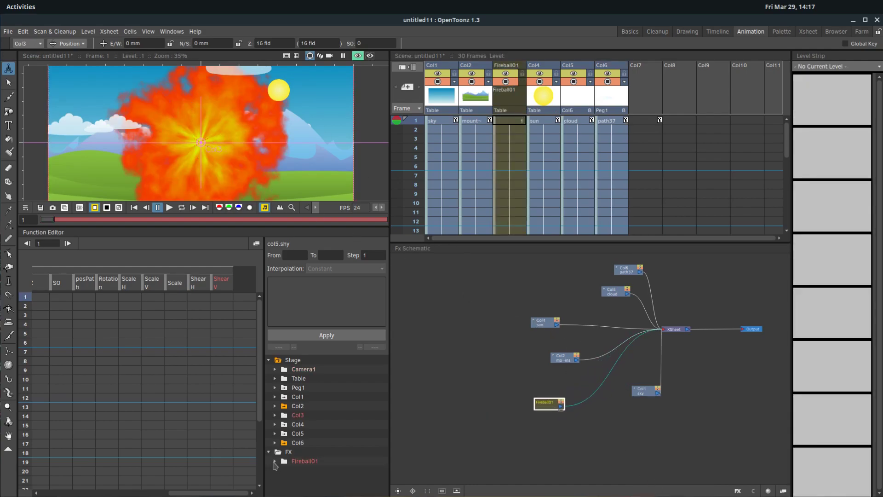
# Step: Show the Fireball01 Evolution parameter in the Function Editor tree
pyautogui.scroll(-1, 310, 475)
pyautogui.click(306, 463)
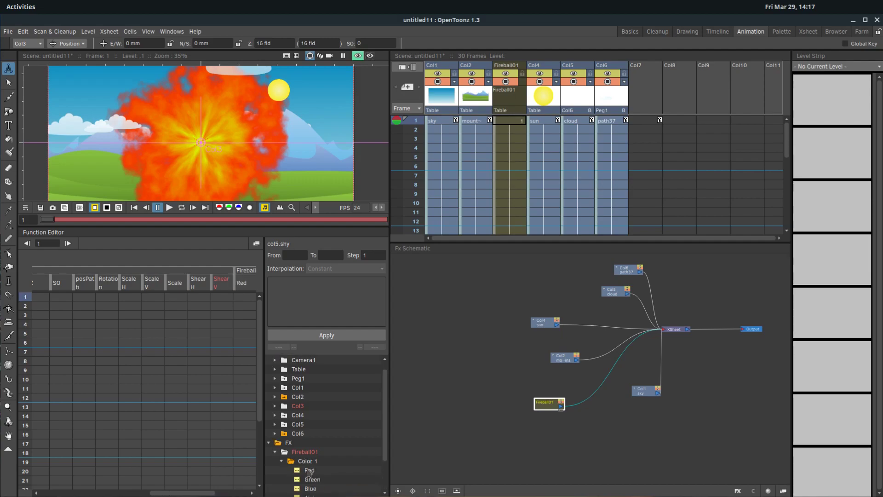
pyautogui.click(294, 462)
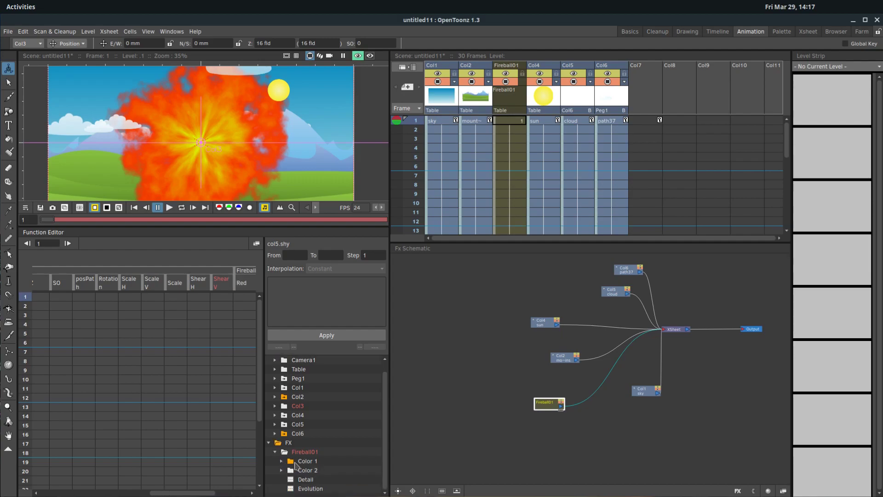
pyautogui.click(311, 489)
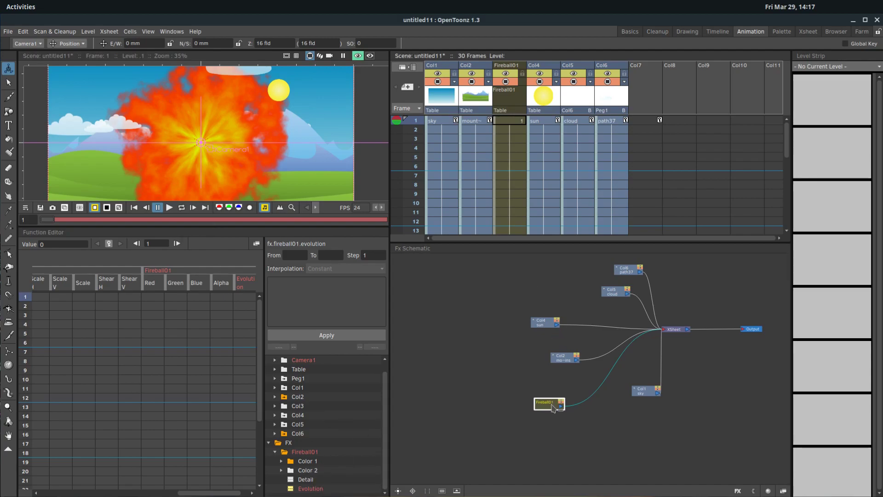
pyautogui.moveTo(551, 407); pyautogui.dragTo(565, 404)
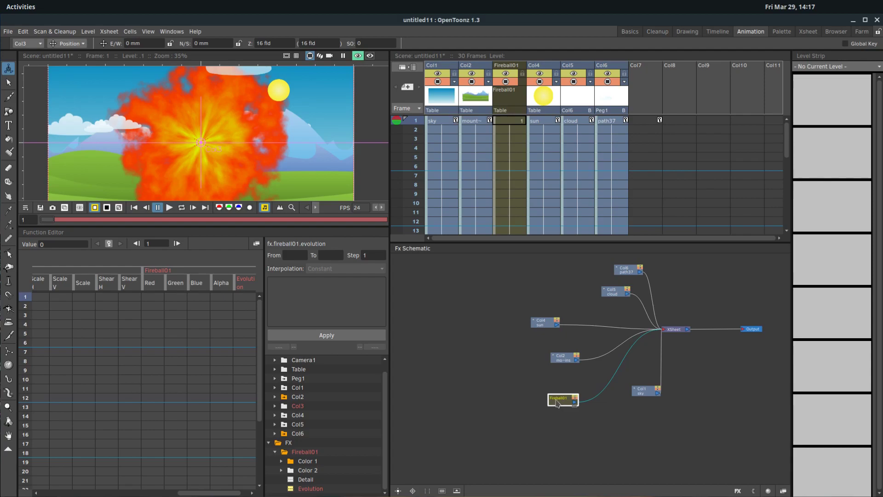
# Step: Scale the fireball column down to roughly 19.65% with the Animate tool
pyautogui.click(69, 43)
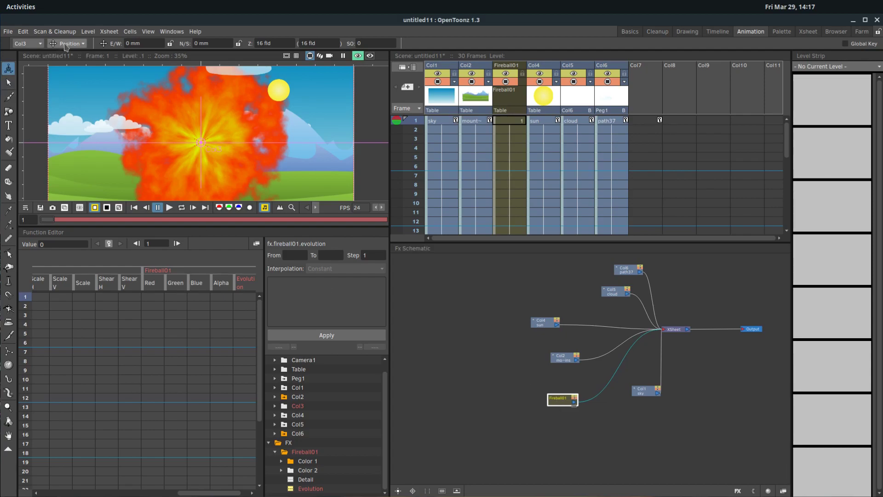
pyautogui.click(67, 71)
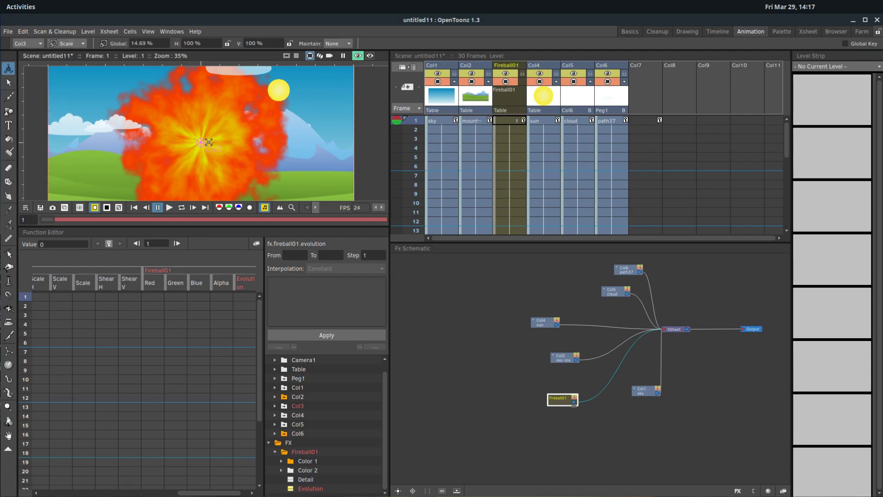
pyautogui.moveTo(207, 145)
pyautogui.mouseDown()
pyautogui.moveTo(215, 160)
pyautogui.moveTo(215, 136)
pyautogui.mouseUp()
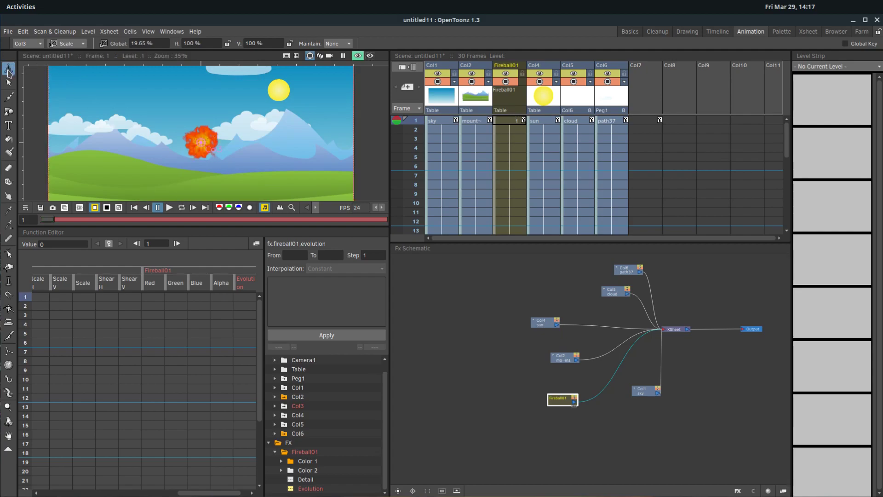
# Step: Move the fireball onto the sun, at E/W 103.18 mm and N/S 68.99 mm
pyautogui.click(69, 43)
pyautogui.click(69, 75)
pyautogui.moveTo(199, 142); pyautogui.dragTo(278, 91)
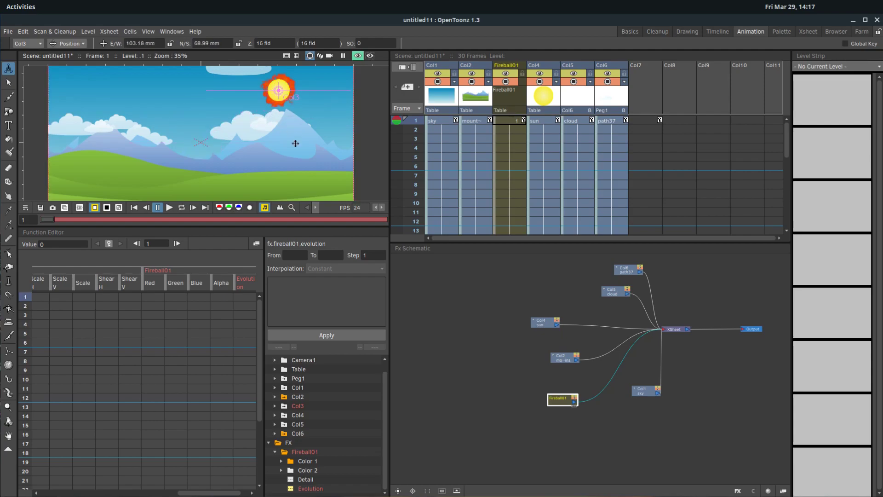
pyautogui.click(429, 268)
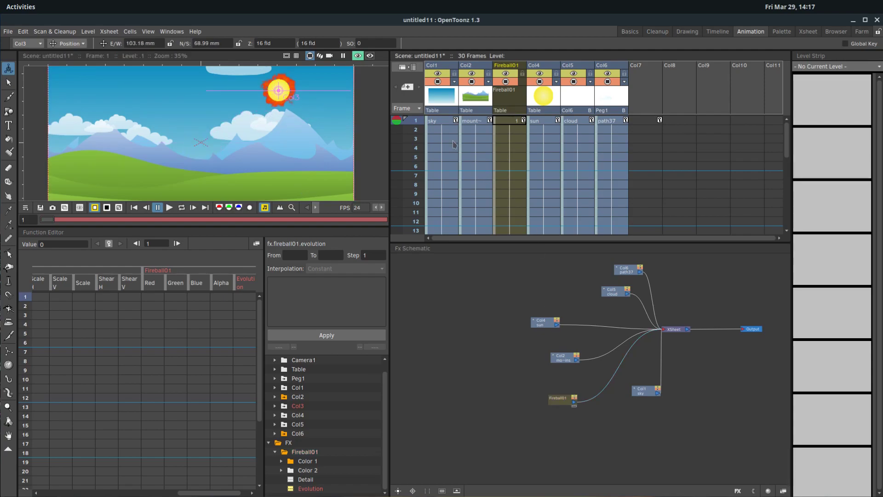
# Step: Move the sun column ahead of Fireball01 and reposition the sun and Fireball01 nodes
pyautogui.moveTo(538, 68); pyautogui.dragTo(506, 69)
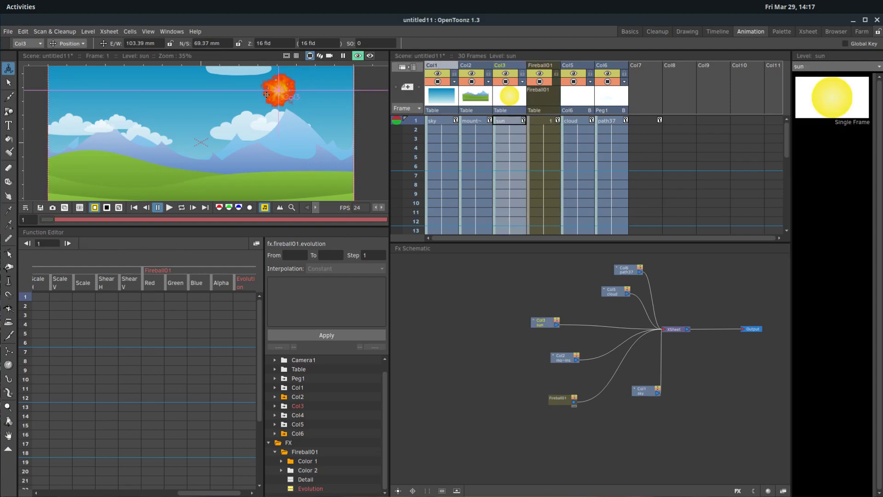
pyautogui.scroll(4, 287, 106)
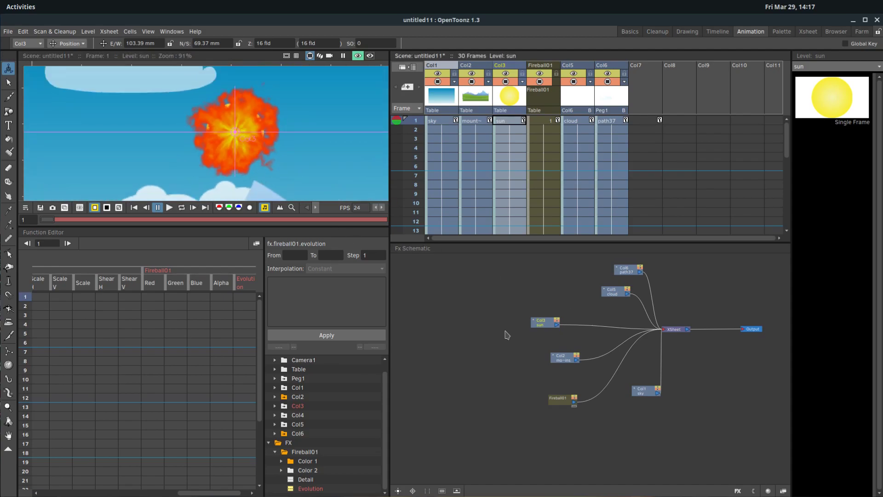
pyautogui.scroll(3, 634, 373)
pyautogui.moveTo(526, 420); pyautogui.dragTo(484, 422)
pyautogui.scroll(-1, 619, 407)
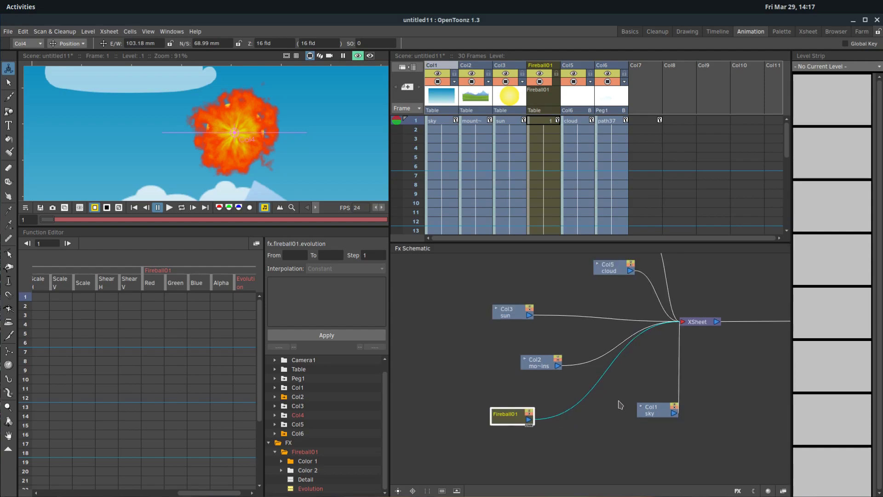
pyautogui.scroll(-1, 600, 301)
pyautogui.moveTo(523, 324); pyautogui.dragTo(492, 332)
pyautogui.moveTo(534, 398); pyautogui.dragTo(523, 416)
# Step: Shift the mountains node down-left and settle Fireball01 into its final place
pyautogui.click(551, 359)
pyautogui.moveTo(550, 359); pyautogui.dragTo(484, 373)
pyautogui.moveTo(526, 420); pyautogui.dragTo(536, 414)
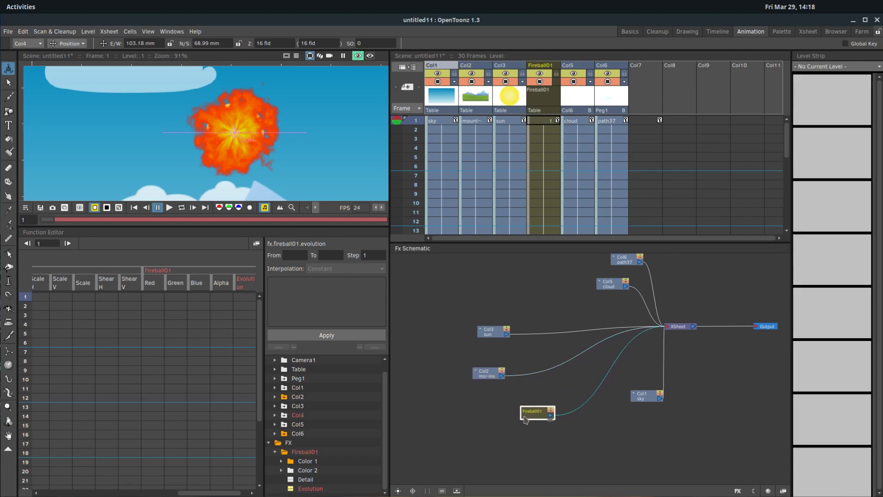
pyautogui.scroll(5, 529, 418)
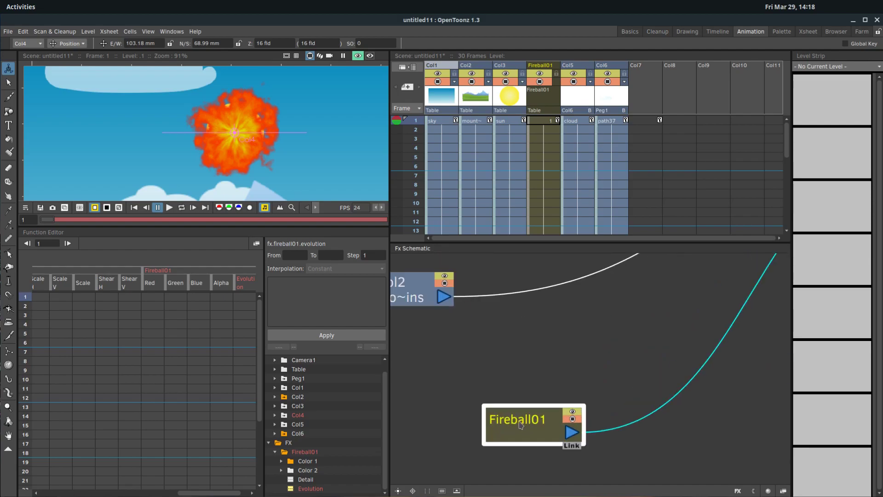
pyautogui.scroll(1, 521, 424)
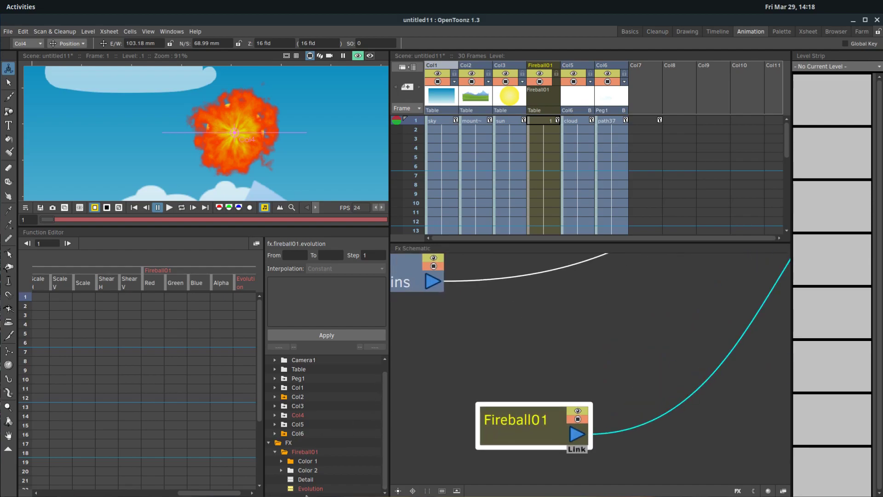
# Step: Set Fireball01 Evolution keyframes at frames 1 and 30
pyautogui.click(246, 297)
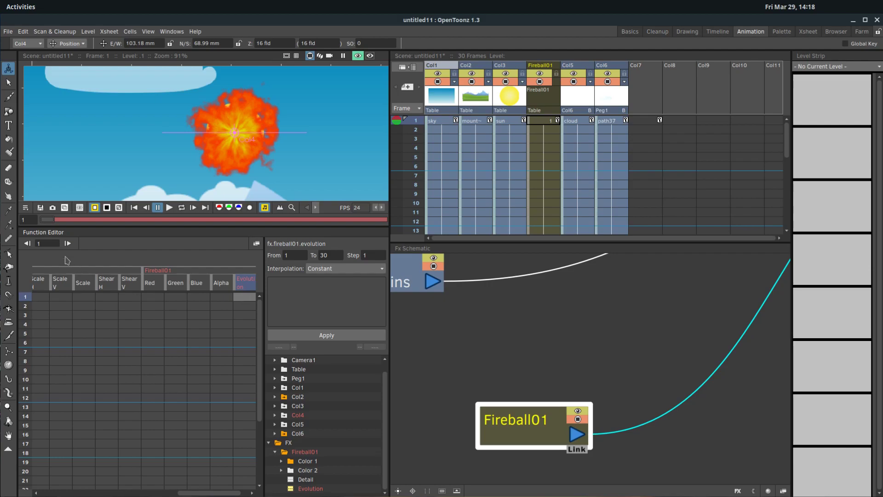
pyautogui.rightClick(247, 300)
pyautogui.click(272, 304)
pyautogui.moveTo(262, 326); pyautogui.dragTo(254, 411)
pyautogui.rightClick(242, 478)
pyautogui.click(258, 485)
pyautogui.moveTo(259, 454); pyautogui.dragTo(259, 349)
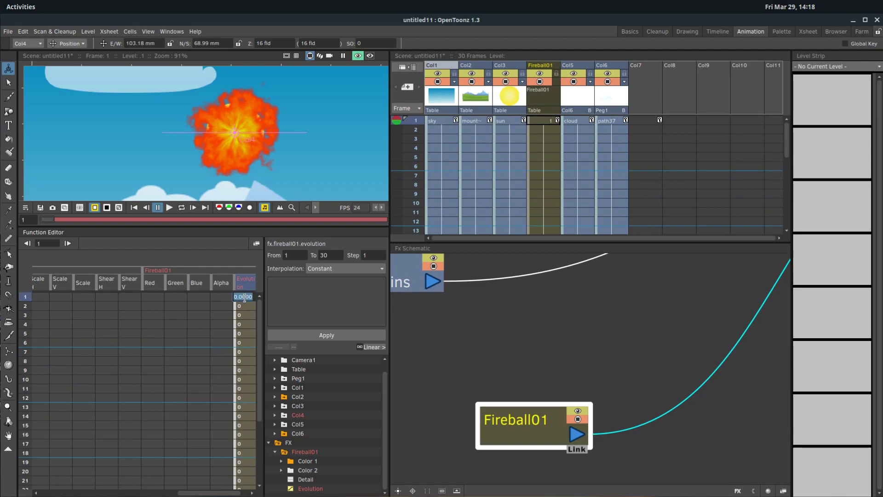
# Step: Give the Evolution keys values of 1 at frame 1 and 8 at frame 30
pyautogui.press('Return')
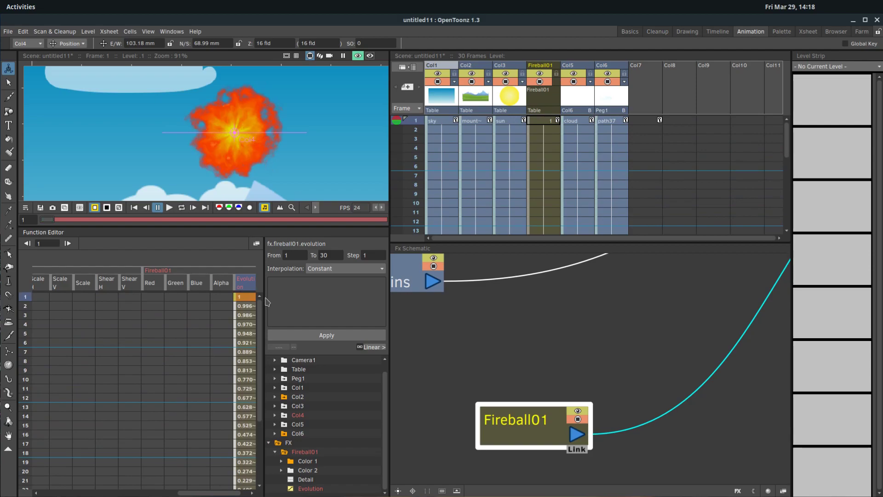
pyautogui.scroll(-3, 254, 374)
pyautogui.scroll(-3, 255, 374)
pyautogui.click(245, 405)
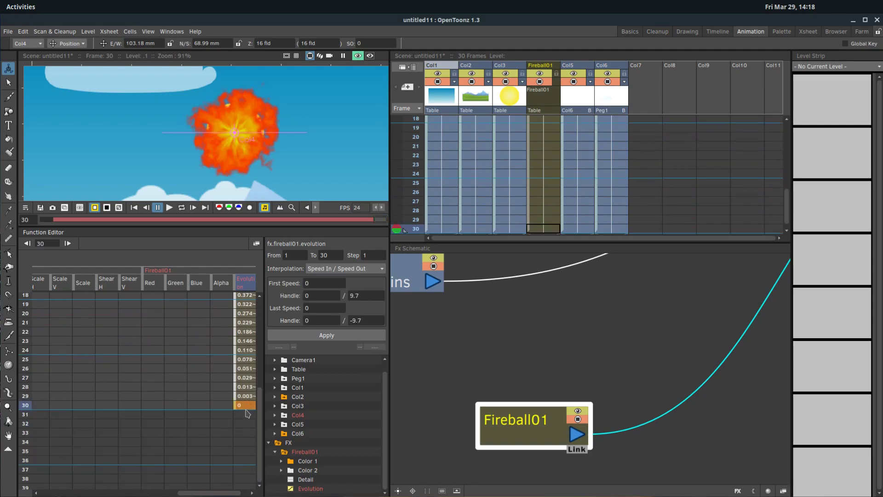
pyautogui.doubleClick(245, 406)
pyautogui.press('Return')
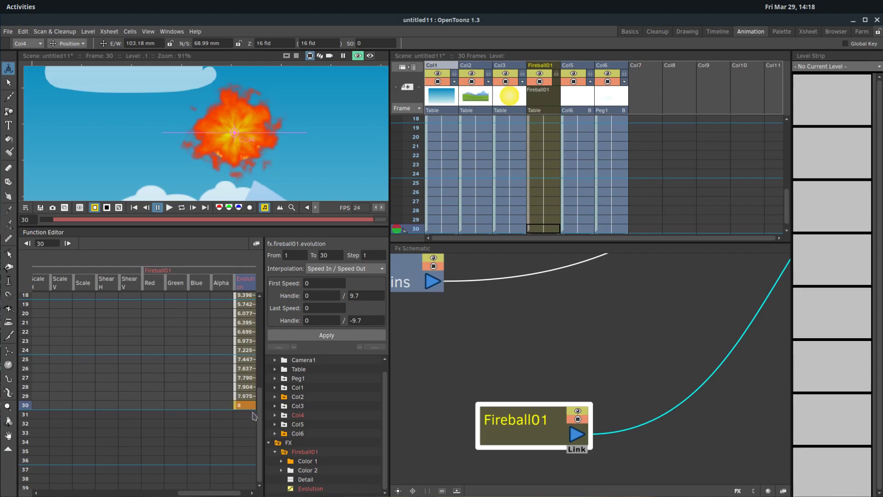
pyautogui.moveTo(259, 416); pyautogui.dragTo(260, 330)
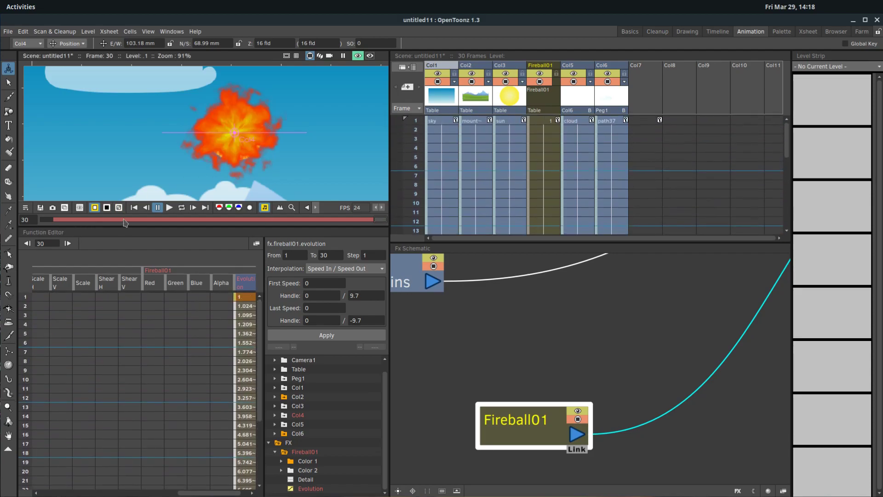
# Step: Preview the fireball loop, then switch the Evolution segment to Linear interpolation
pyautogui.click(182, 208)
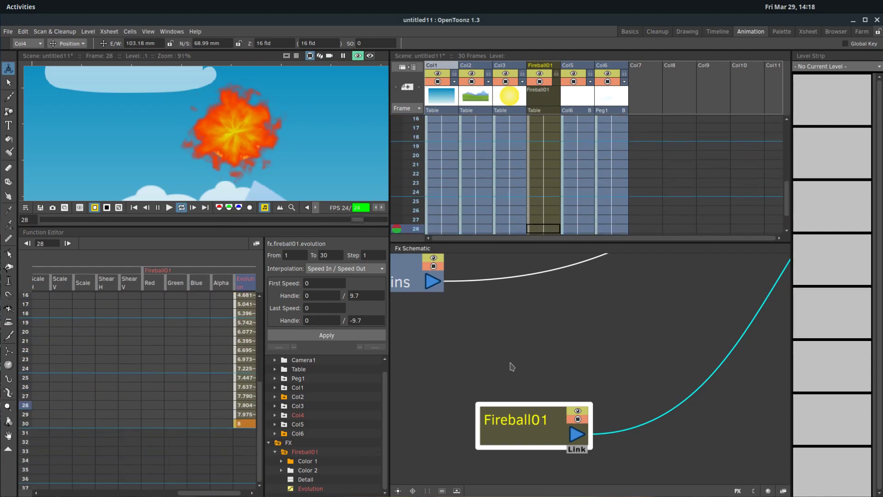
pyautogui.click(157, 209)
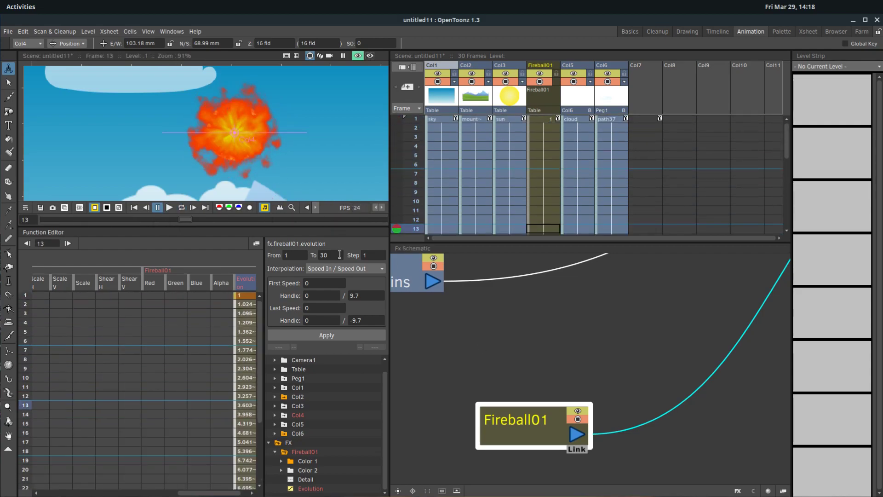
pyautogui.click(342, 269)
pyautogui.click(325, 279)
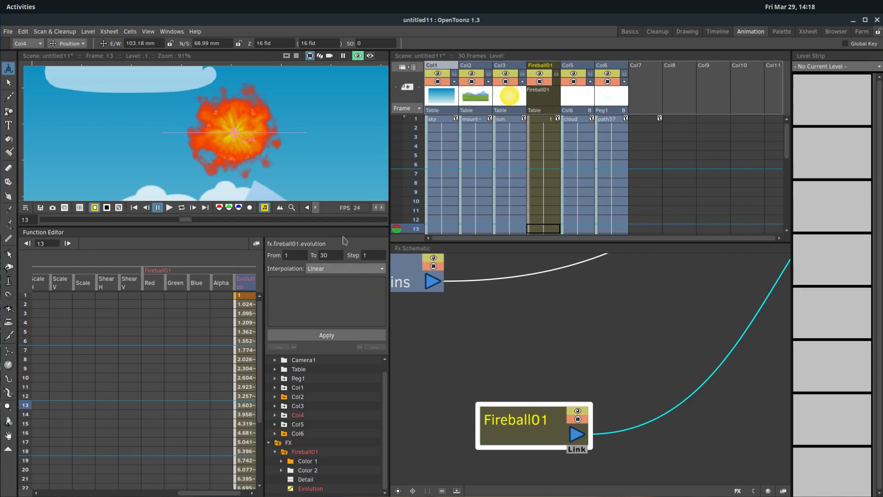
# Step: Zoom the viewer out and replay the whole scene in a loop
pyautogui.scroll(-5, 263, 130)
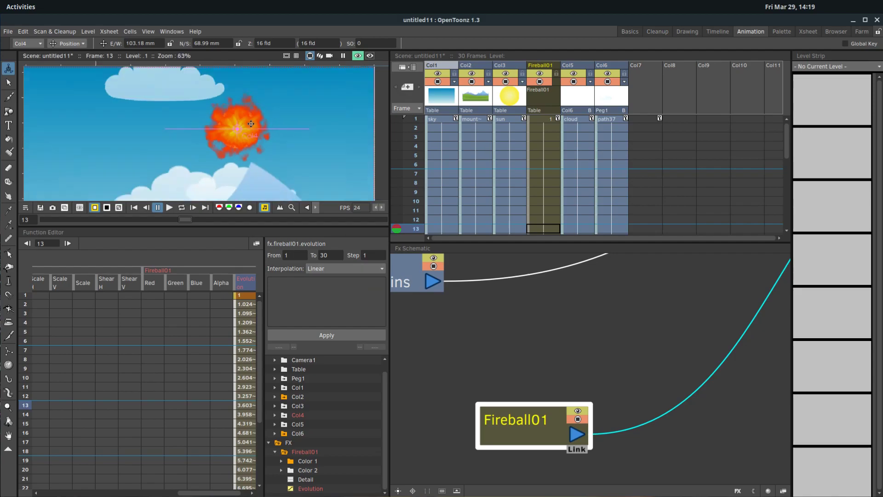
pyautogui.click(182, 207)
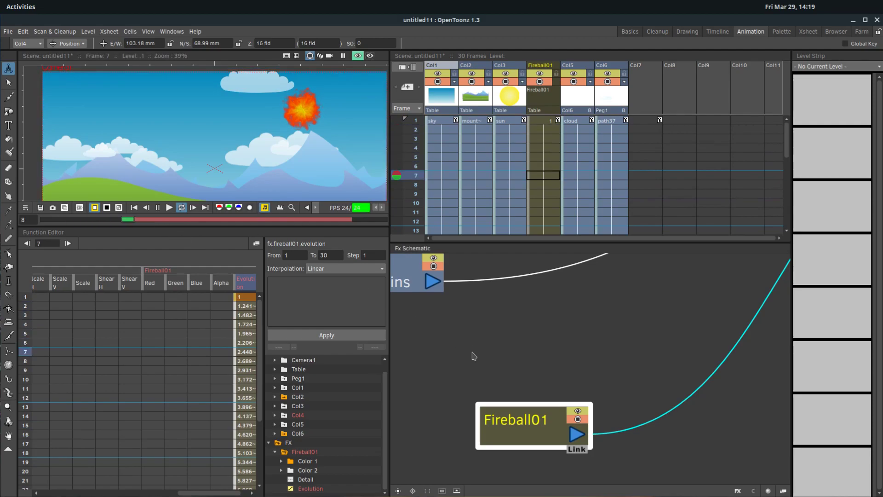
pyautogui.scroll(-5, 474, 352)
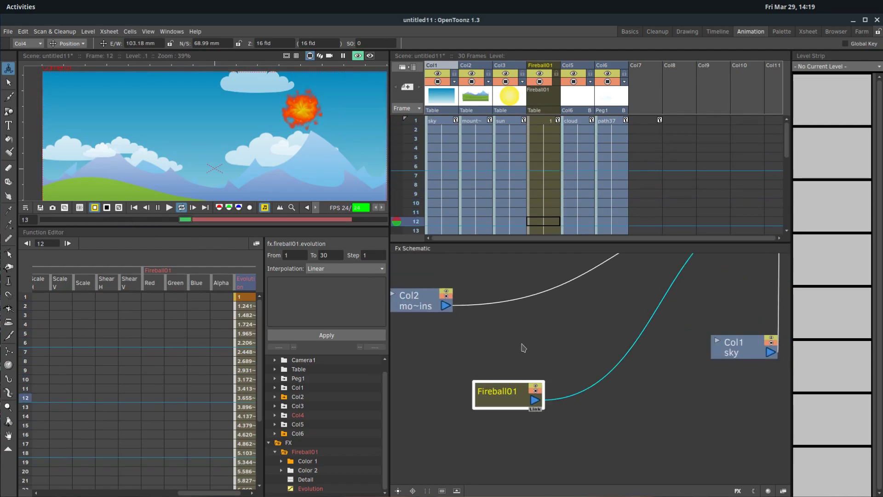
pyautogui.moveTo(598, 334); pyautogui.dragTo(549, 400)
# Step: Add a Background > Color Card effect and place its node above the sun
pyautogui.rightClick(498, 322)
pyautogui.moveTo(529, 326)
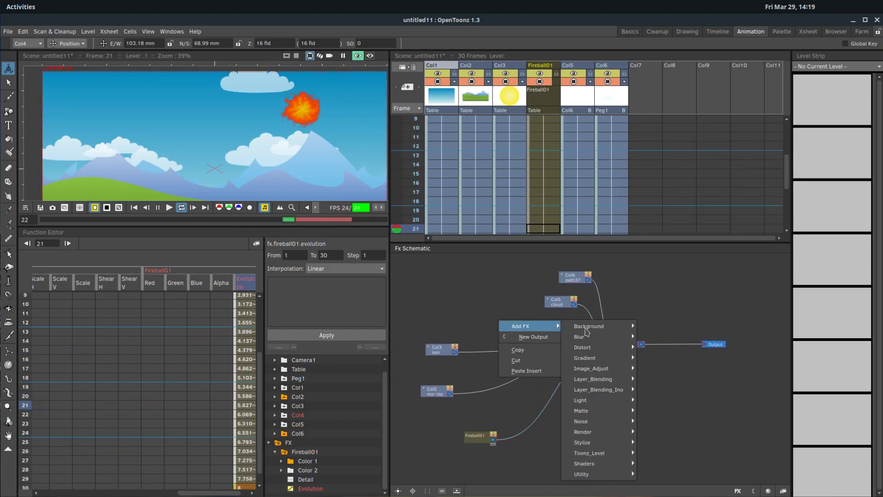
pyautogui.moveTo(598, 331)
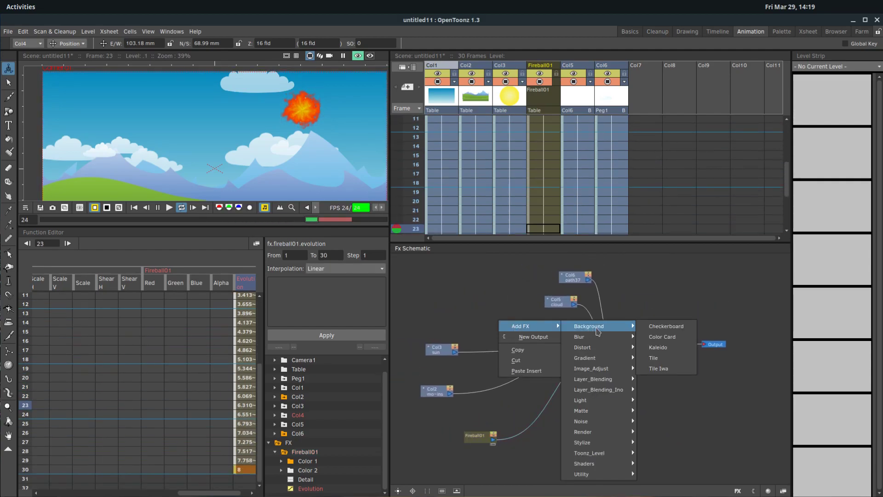
pyautogui.click(662, 336)
pyautogui.moveTo(514, 327); pyautogui.dragTo(477, 317)
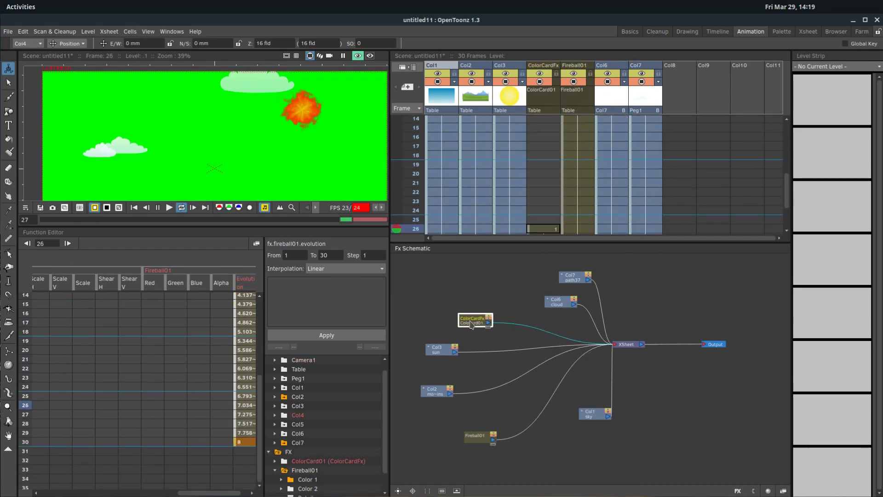
pyautogui.press('space')
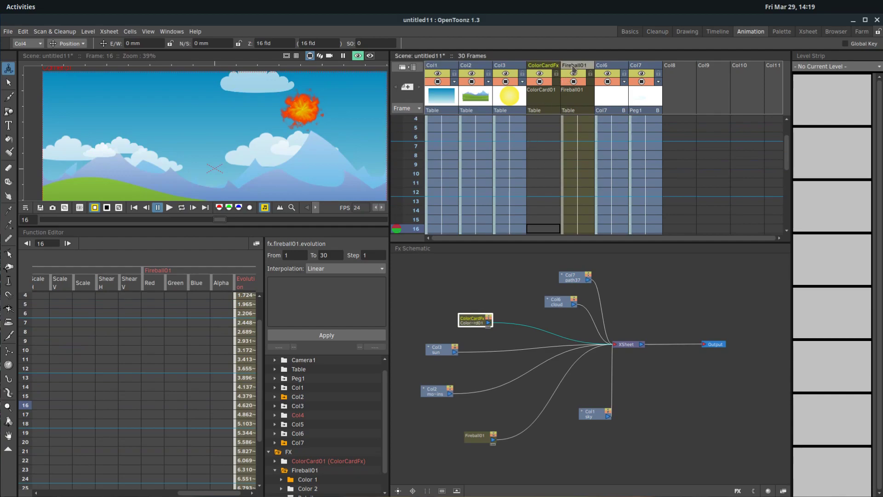
# Step: Make the ColorCard01 column first in the Xsheet and hide the sky column
pyautogui.moveTo(543, 68); pyautogui.dragTo(441, 68)
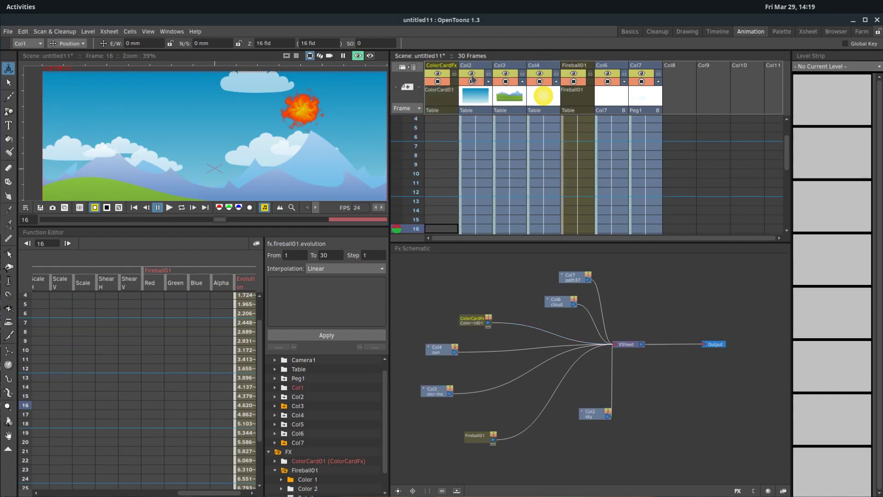
pyautogui.click(472, 74)
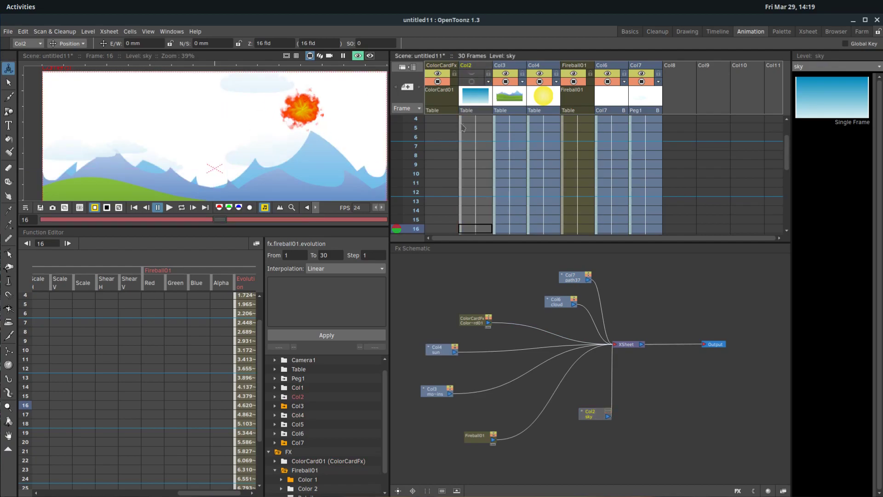
pyautogui.click(471, 327)
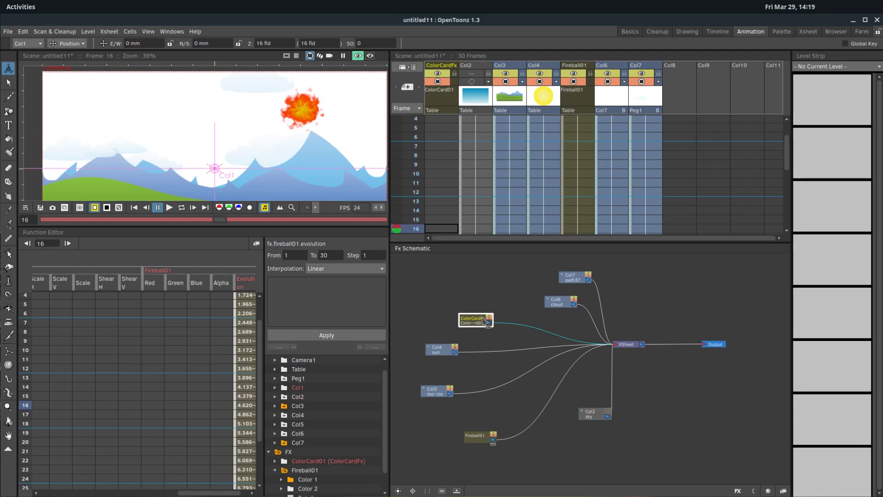
# Step: In the ColorCardFx settings, key the Color at frame 30 to R 231, G 230, B 255
pyautogui.doubleClick(483, 321)
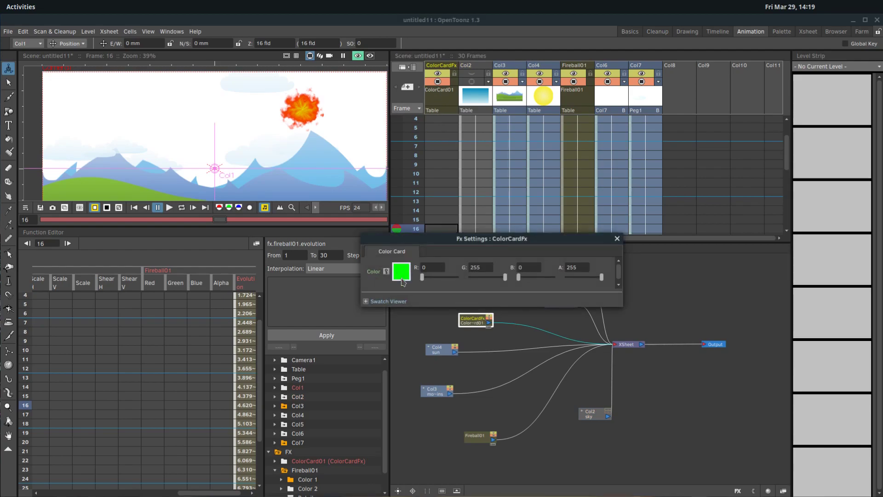
pyautogui.click(406, 275)
pyautogui.moveTo(41, 108)
pyautogui.mouseDown()
pyautogui.moveTo(23, 107)
pyautogui.moveTo(28, 100)
pyautogui.mouseUp()
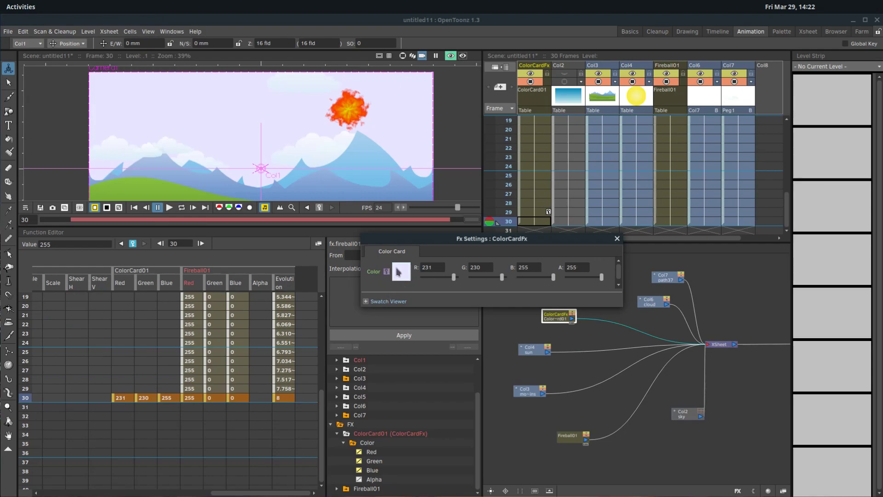
pyautogui.click(387, 271)
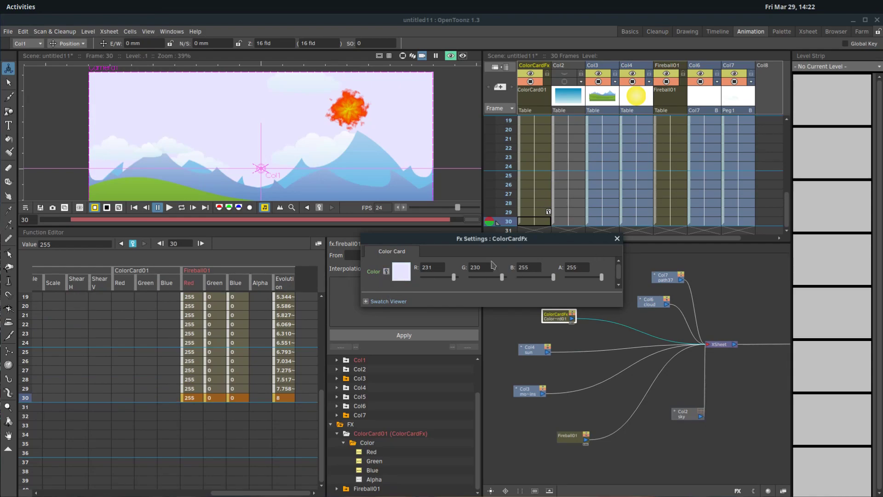
pyautogui.click(387, 271)
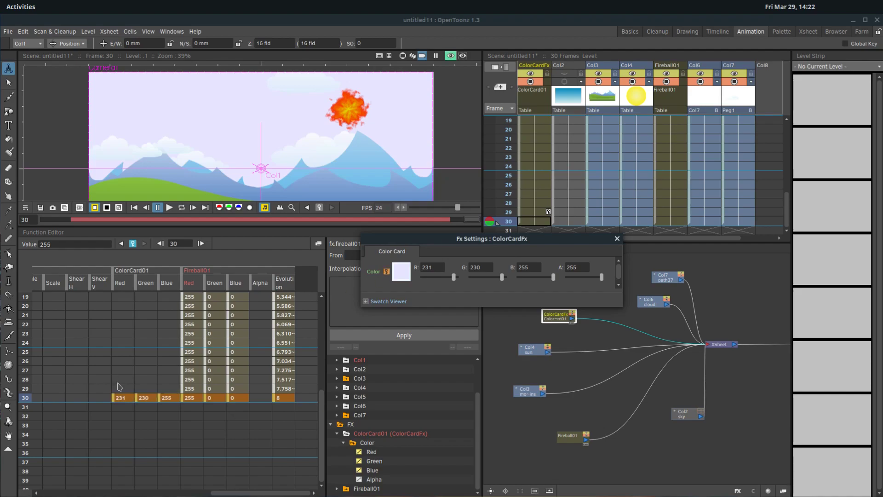
pyautogui.click(617, 238)
pyautogui.scroll(6, 187, 342)
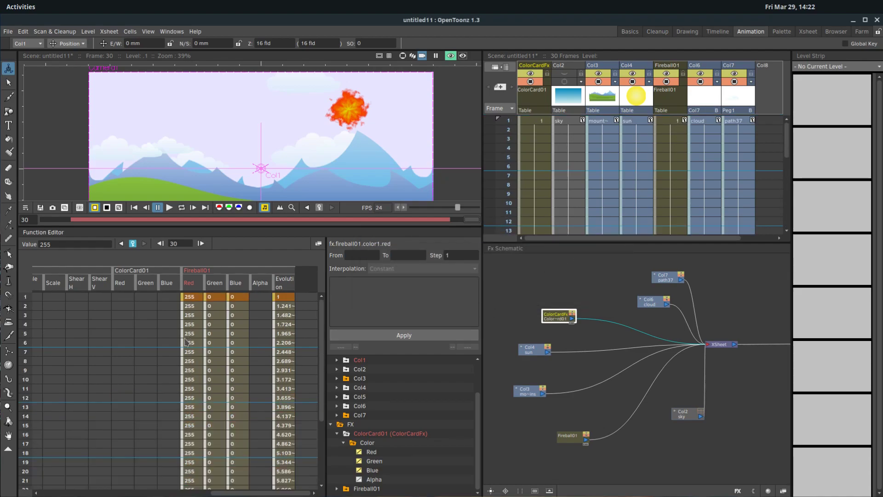
# Step: At frame 1, set the Color Card colour to deep blue (18, 85, 255), then play on loop
pyautogui.click(126, 298)
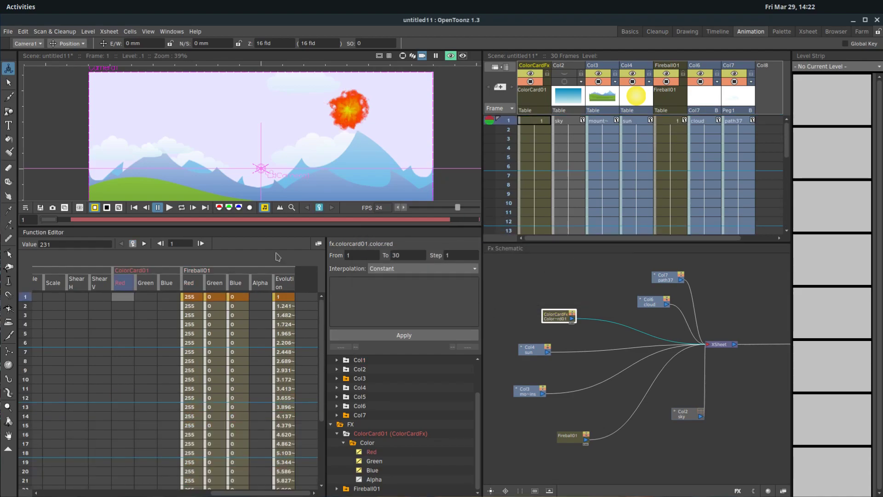
pyautogui.doubleClick(562, 317)
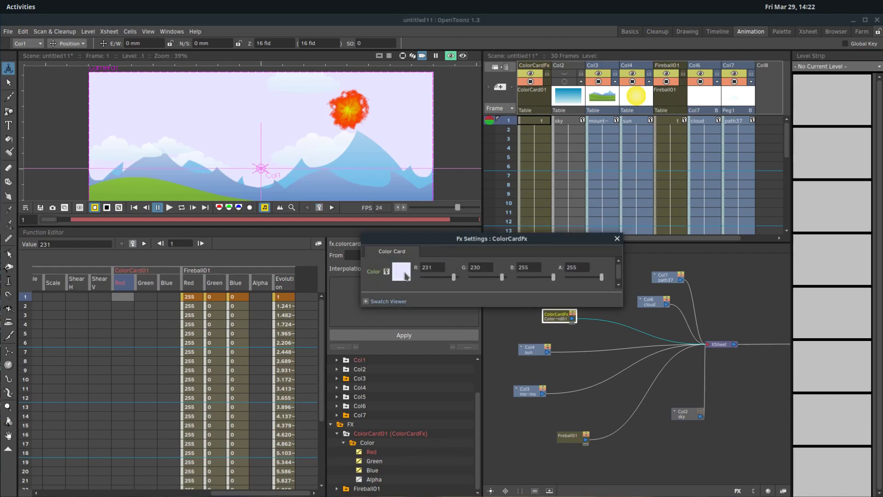
pyautogui.click(406, 276)
pyautogui.moveTo(55, 104); pyautogui.dragTo(27, 127)
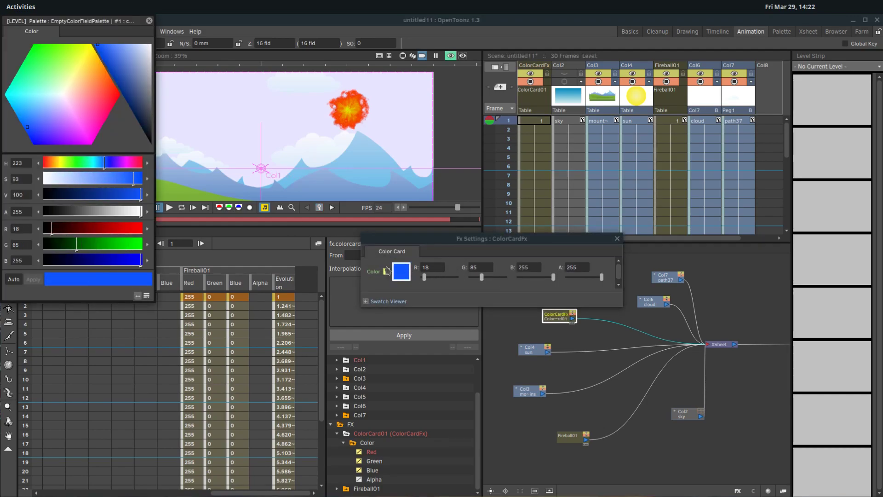
pyautogui.press('Escape')
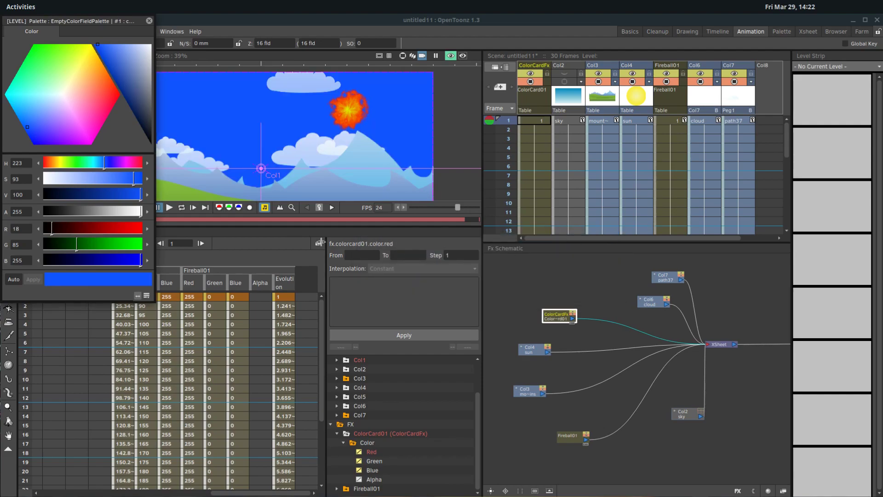
pyautogui.click(150, 21)
pyautogui.click(181, 207)
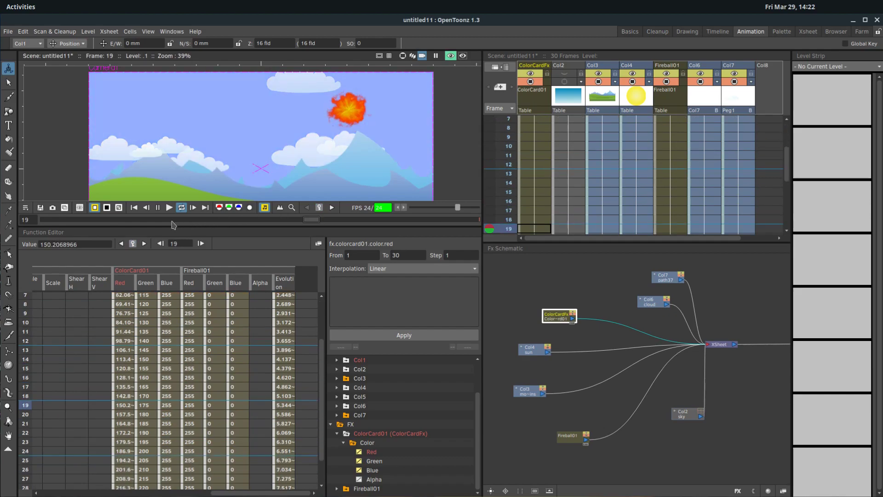
# Step: Maximise the viewer, pause the looping preview at frame 7, then restore the room layout
pyautogui.press('`')
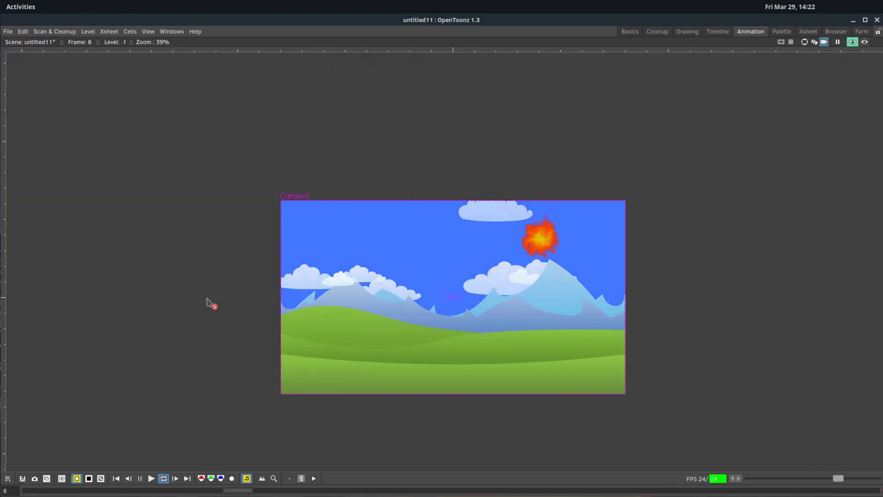
pyautogui.scroll(2, 393, 317)
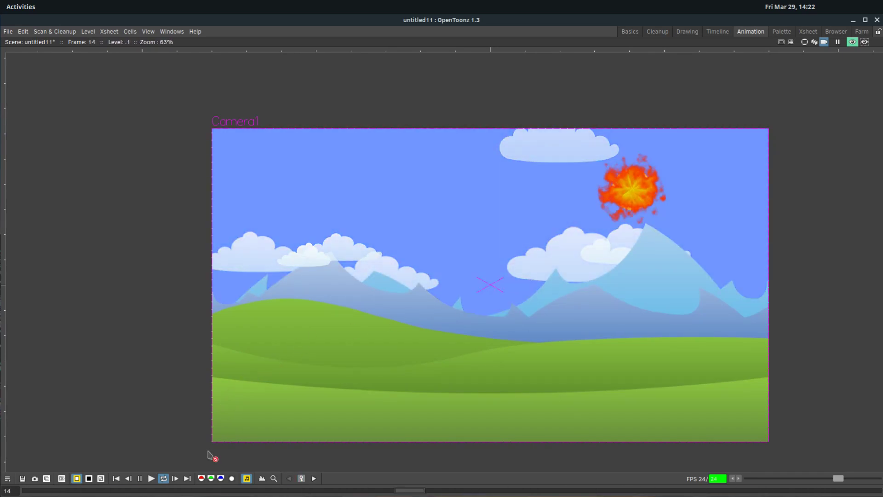
pyautogui.press('p')
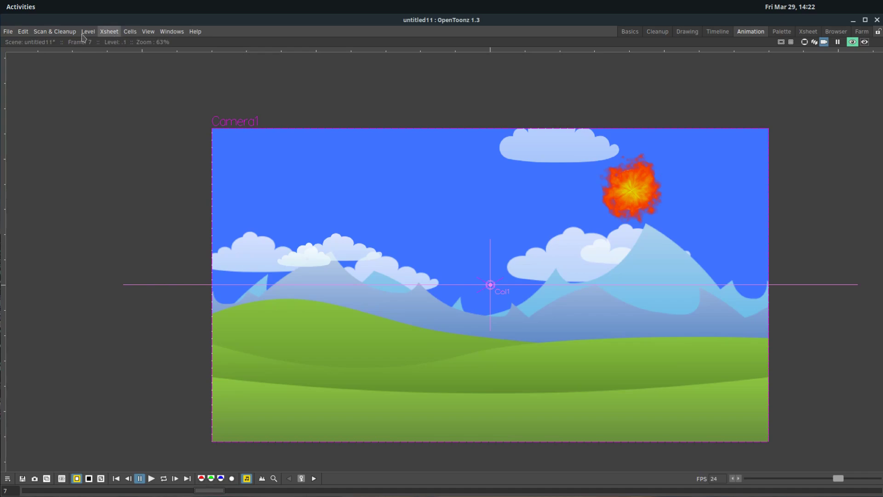
pyautogui.press('`')
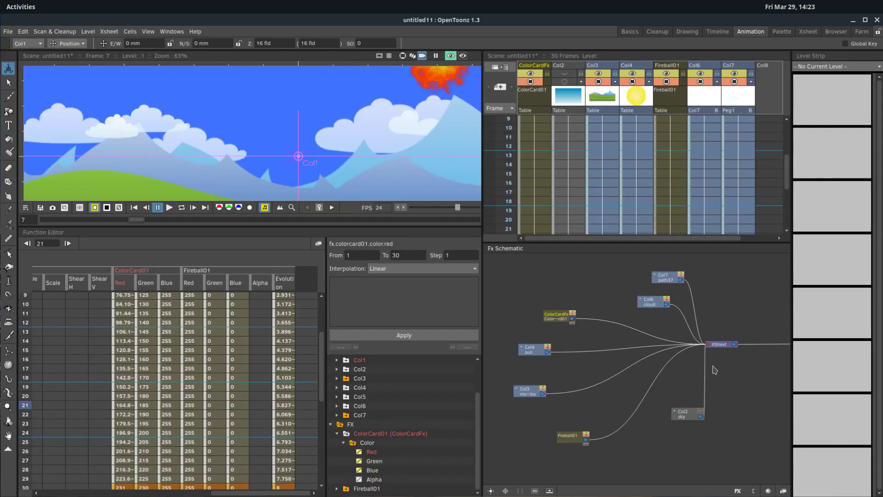
pyautogui.scroll(2, 630, 348)
# Step: Add the Bubbles effect from Render > Particles in the FX Browser and move its node lower left
pyautogui.rightClick(555, 325)
pyautogui.click(663, 385)
pyautogui.click(735, 492)
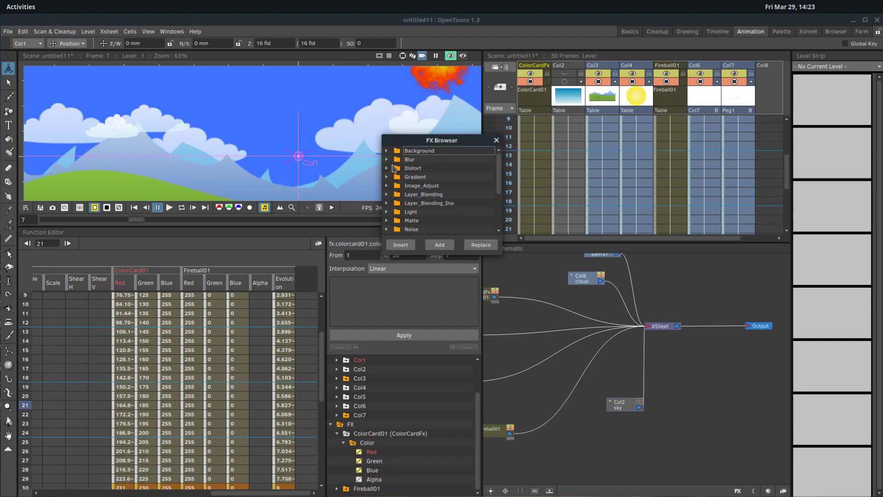
pyautogui.scroll(-2, 418, 187)
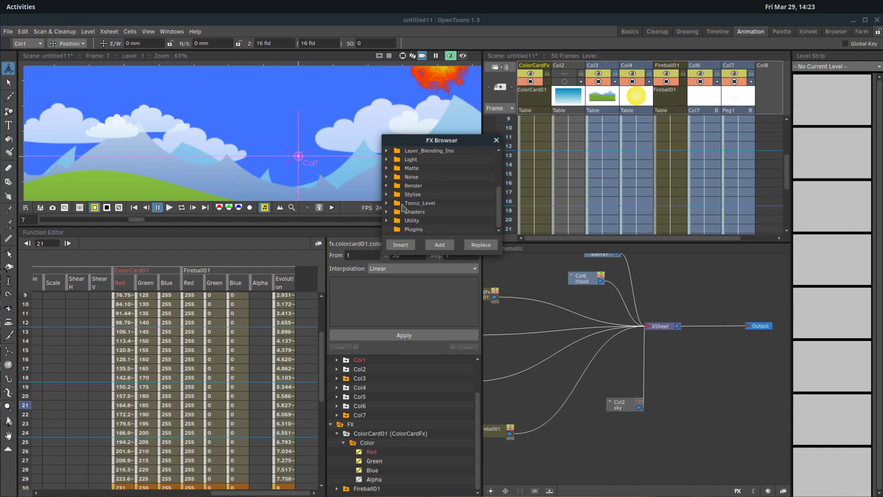
pyautogui.click(387, 186)
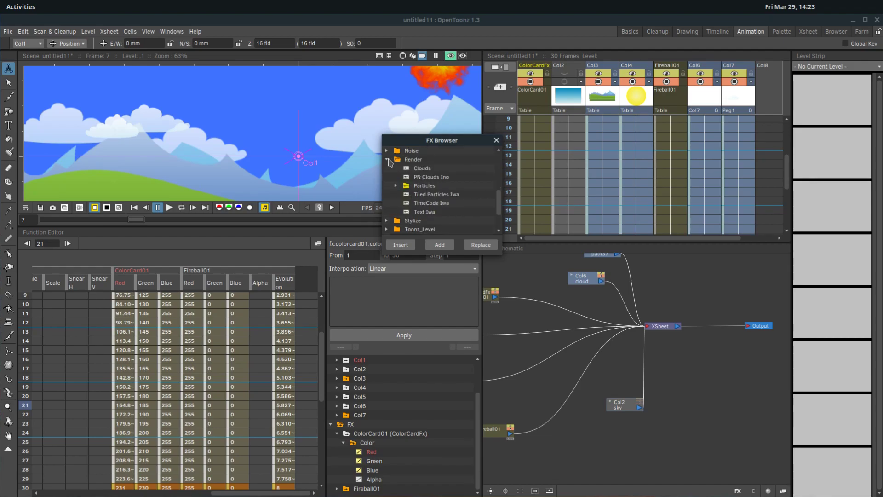
pyautogui.click(396, 186)
pyautogui.click(432, 194)
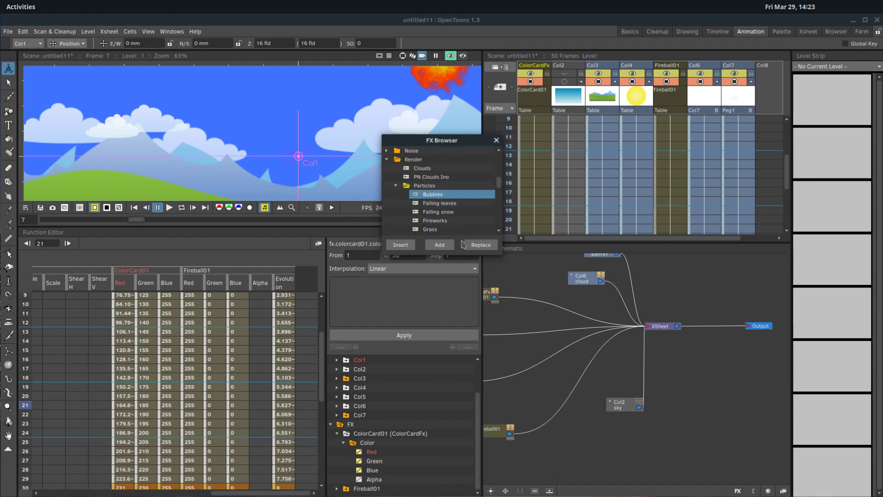
pyautogui.click(440, 244)
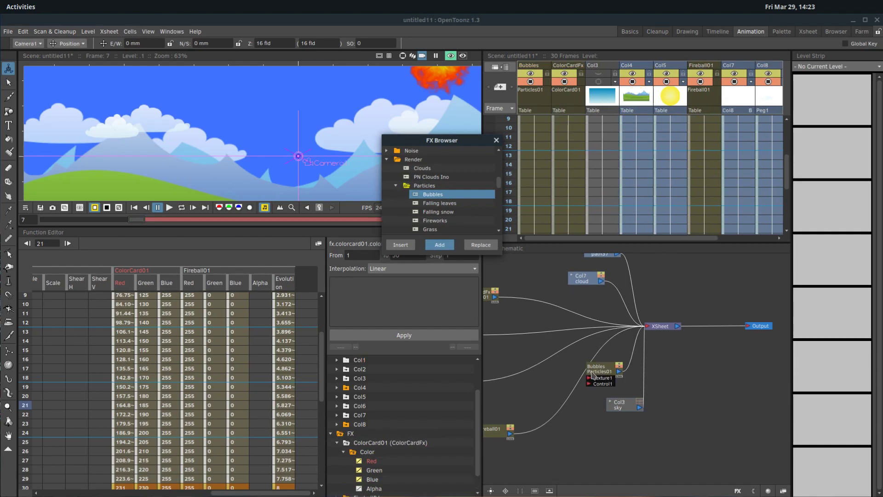
pyautogui.moveTo(592, 375); pyautogui.dragTo(534, 384)
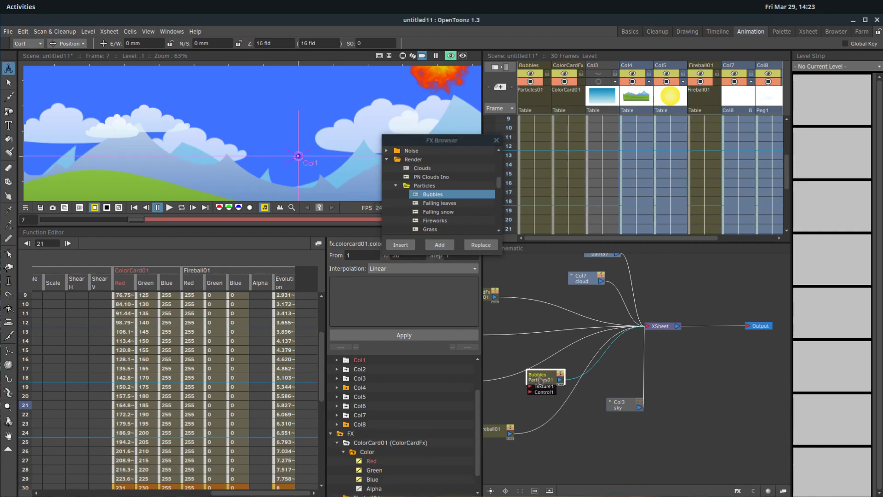
pyautogui.click(498, 150)
# Step: At frame 14 of the Bubbles column, turn off ColorCardFx's preview and camstand visibility
pyautogui.click(494, 140)
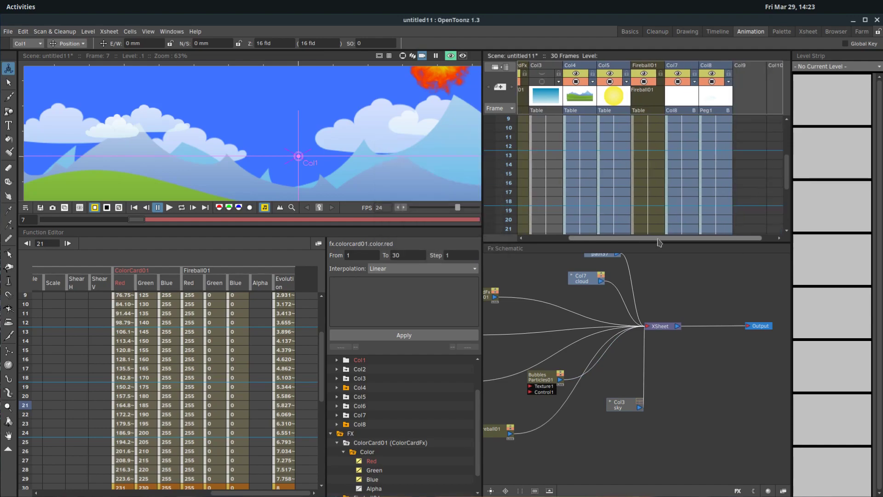
pyautogui.click(534, 100)
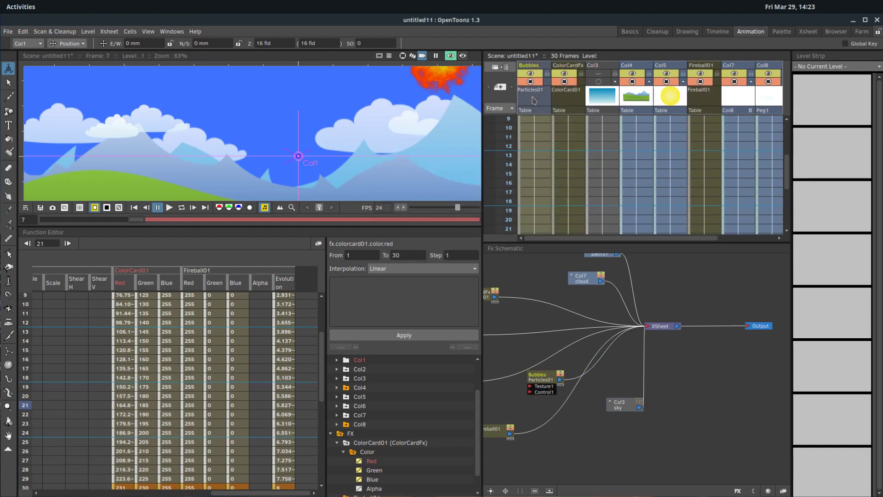
pyautogui.click(529, 166)
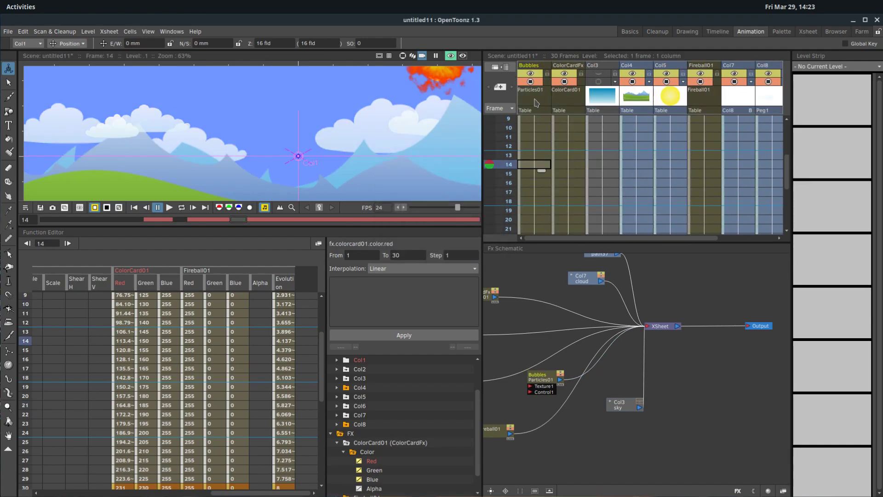
pyautogui.click(564, 74)
pyautogui.click(564, 82)
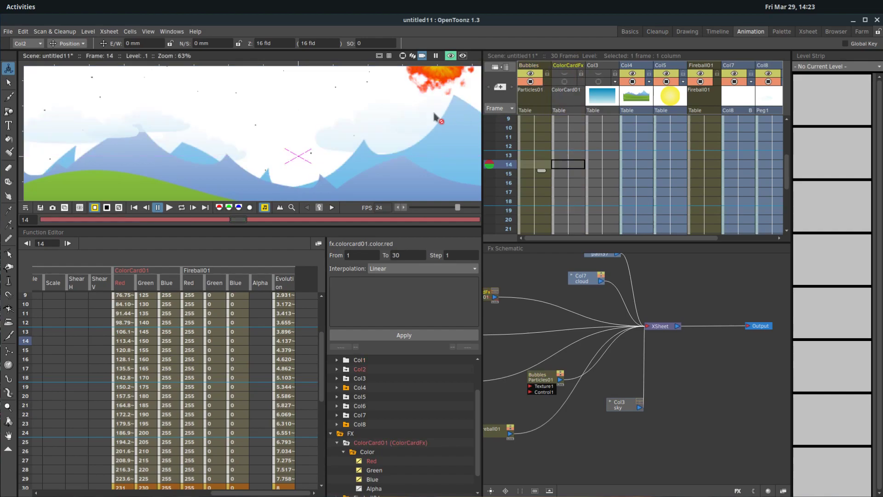
# Step: Inspect the bubble particles in the viewer, then show the Stage Schematic
pyautogui.moveTo(303, 127); pyautogui.dragTo(303, 188)
pyautogui.scroll(5, 161, 124)
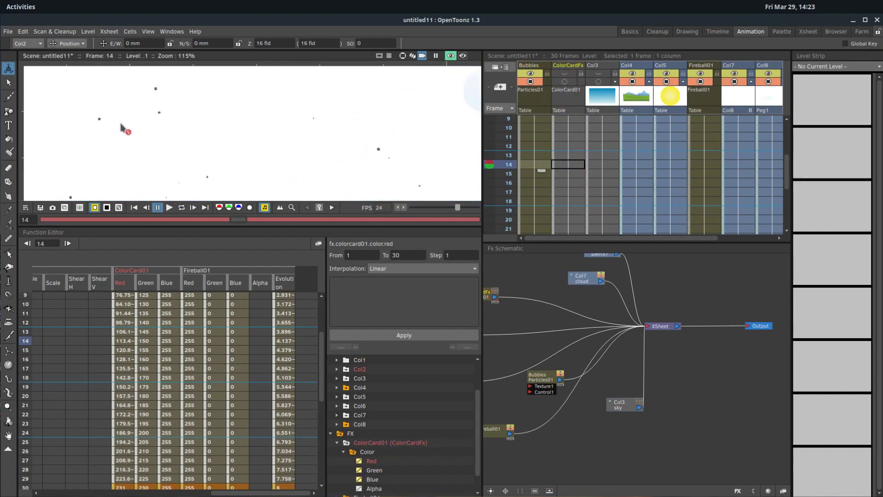
pyautogui.scroll(-5, 207, 110)
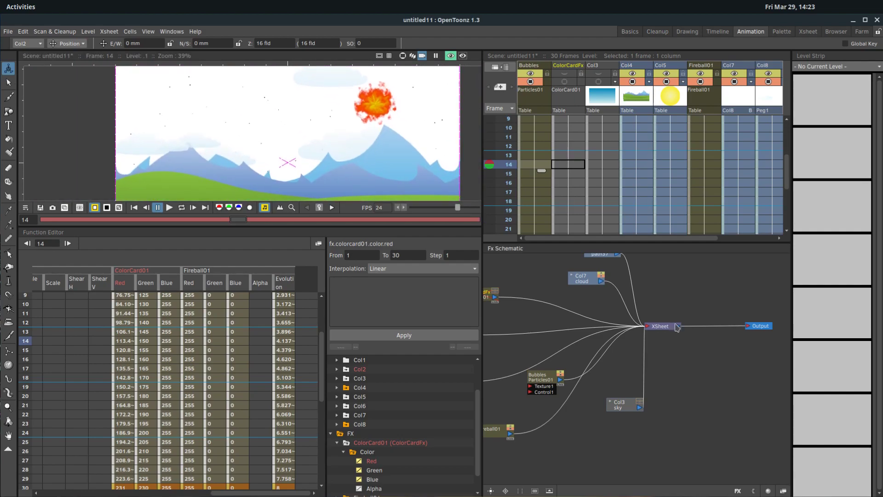
pyautogui.moveTo(503, 371); pyautogui.dragTo(581, 362)
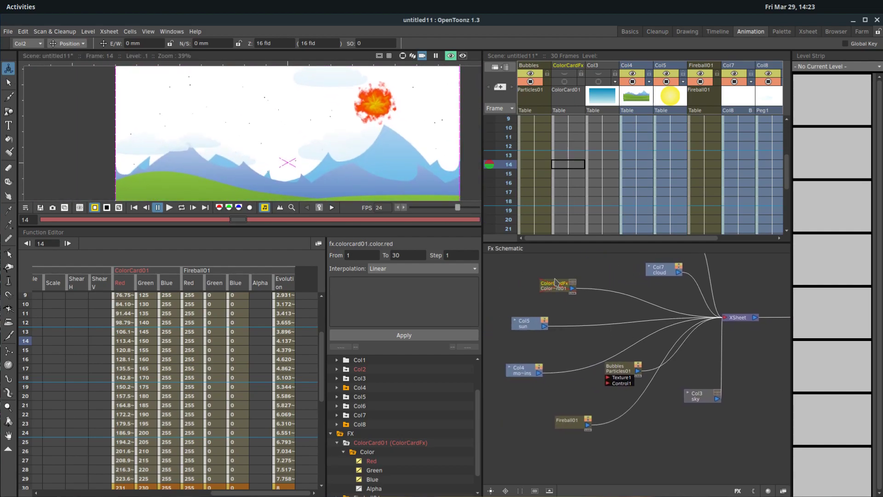
pyautogui.click(782, 490)
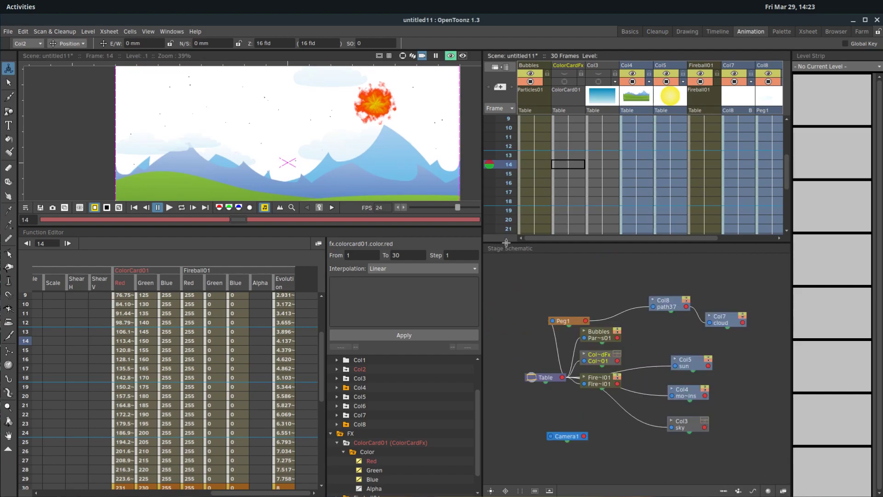
# Step: Toggle between Stage and FX Schematic, ending on FX, and bring the sun and Col4 nodes into view
pyautogui.click(782, 491)
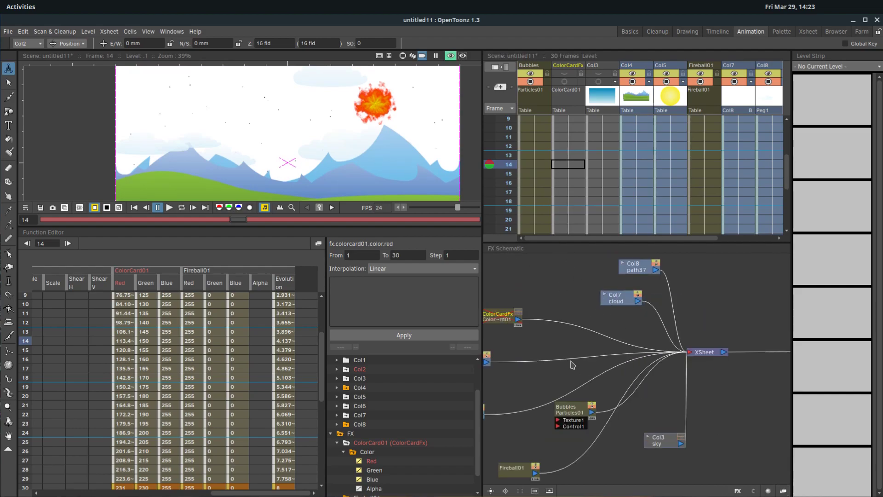
pyautogui.moveTo(491, 392); pyautogui.dragTo(537, 388)
pyautogui.click(787, 491)
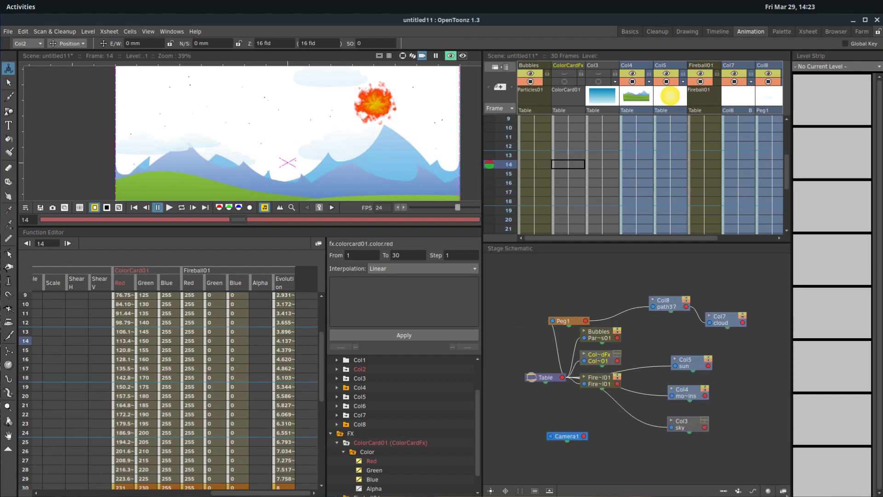
pyautogui.click(785, 491)
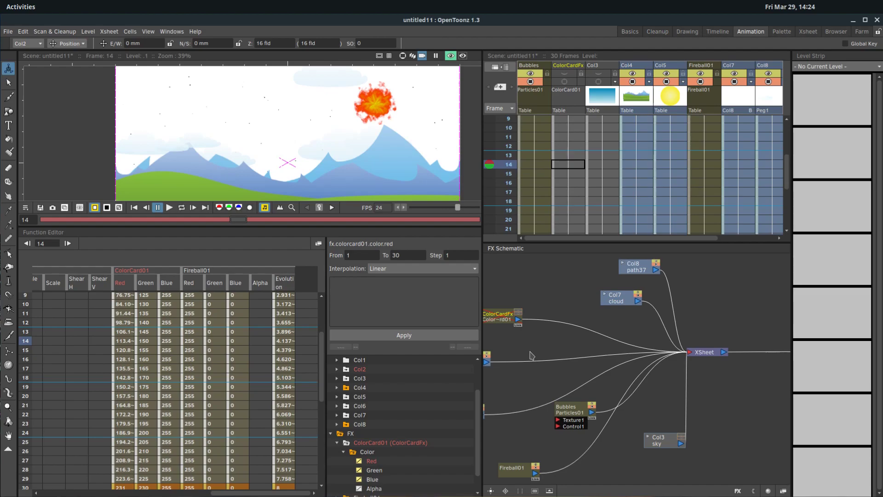
pyautogui.moveTo(615, 365); pyautogui.dragTo(643, 359)
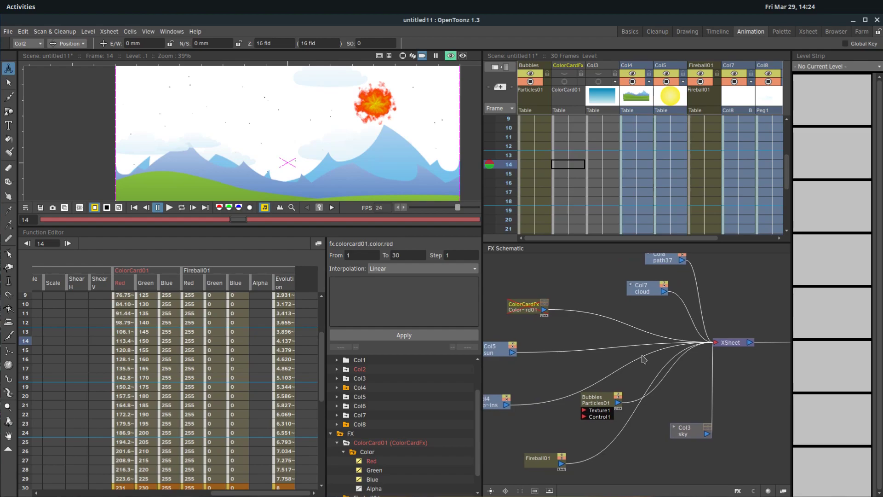
pyautogui.scroll(-2, 643, 359)
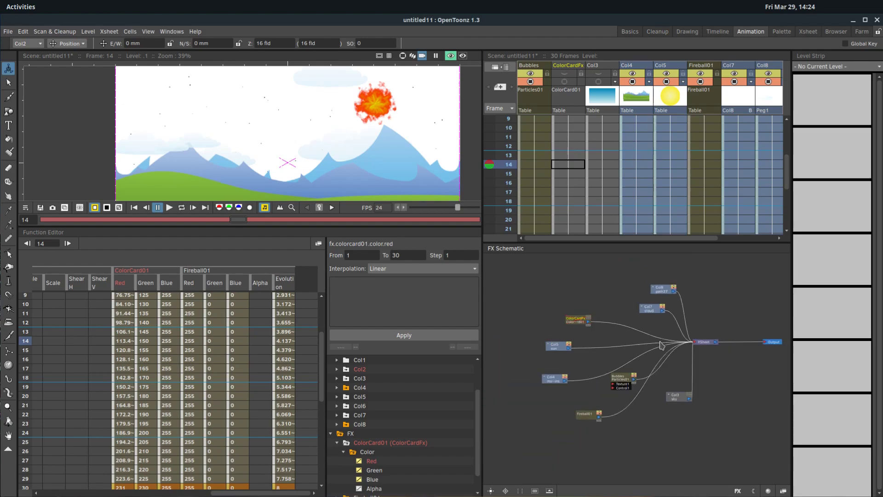
pyautogui.scroll(2, 661, 346)
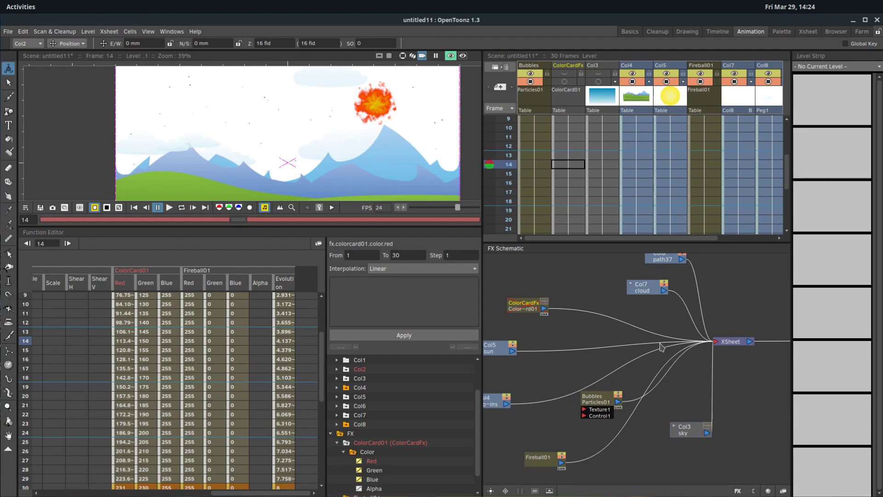
pyautogui.scroll(-3, 661, 347)
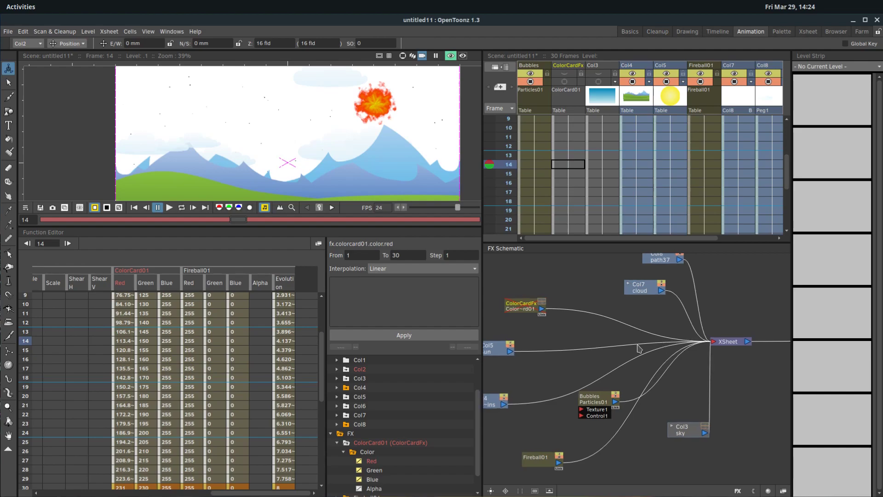